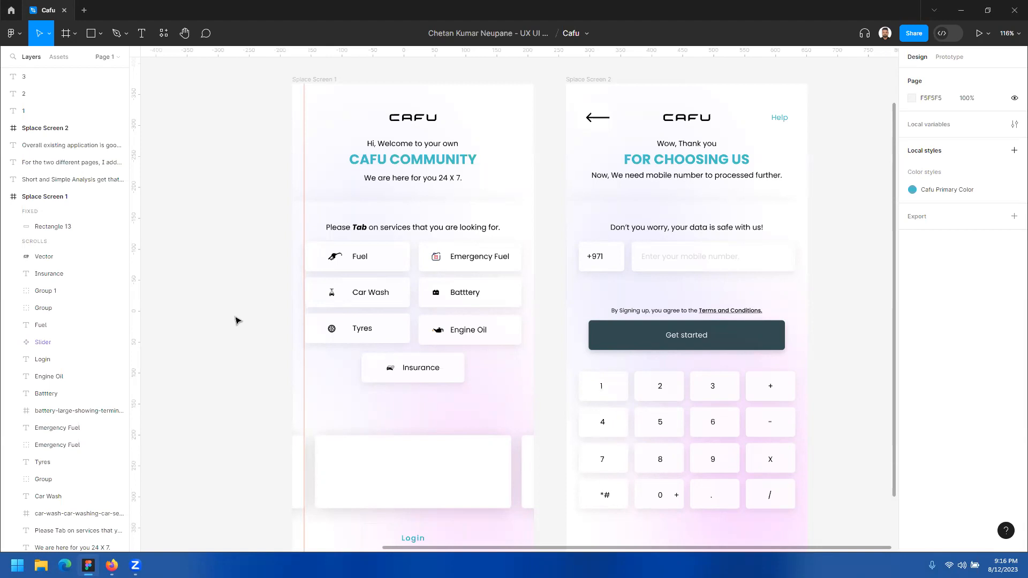
click(231, 228)
drag(246, 308, 320, 315)
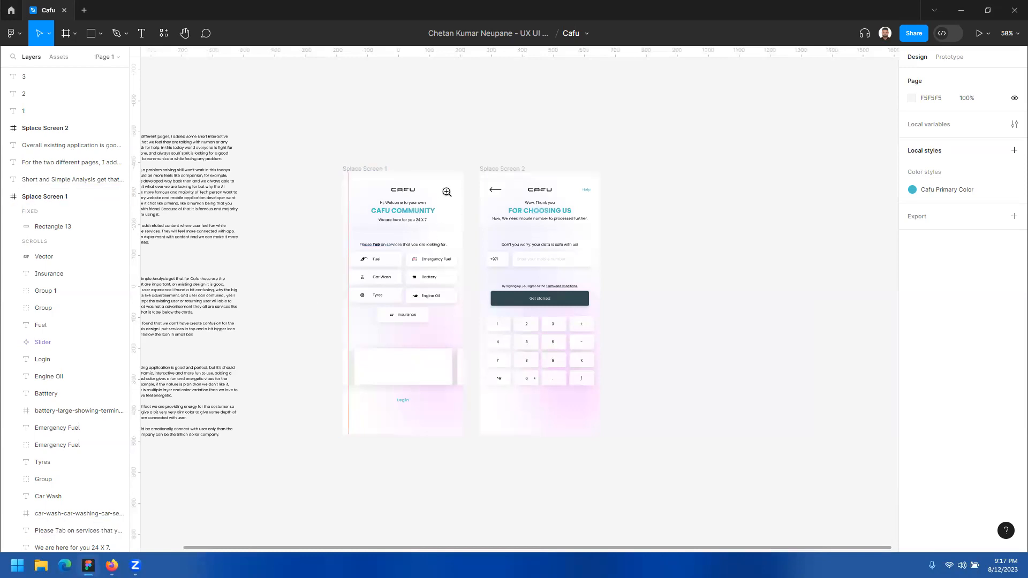
ctrl+scroll(447, 192, up, 5)
scroll(441, 193, down, 3)
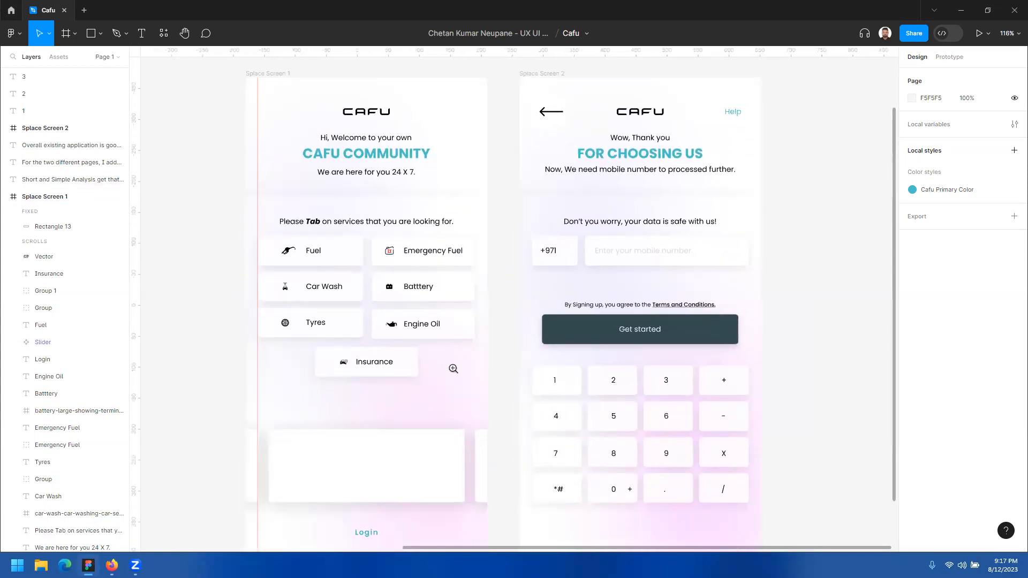
scroll(448, 133, down, 1)
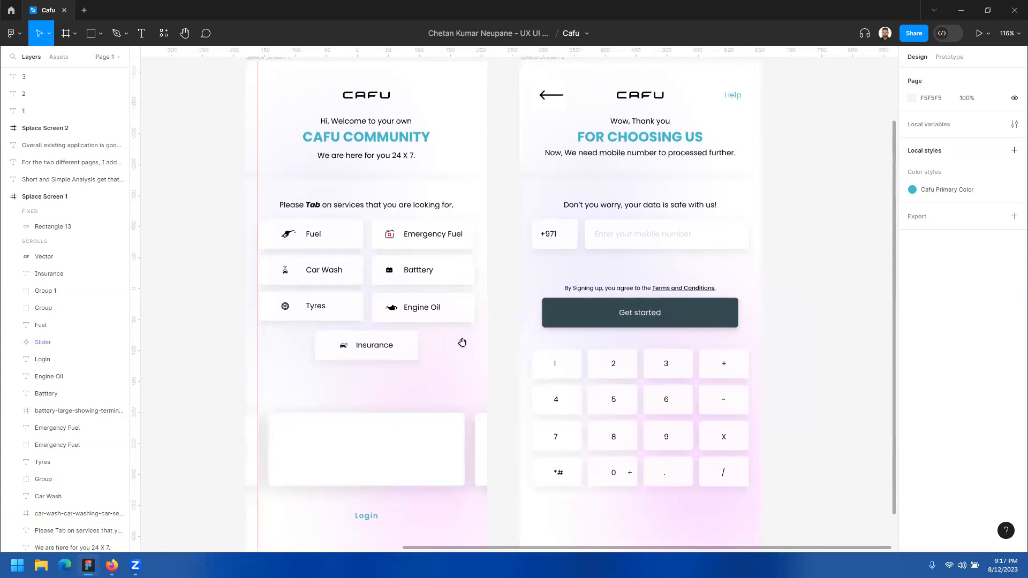
ctrl+click(443, 360)
ctrl+alt+click(454, 326)
ctrl+alt+click(454, 326)
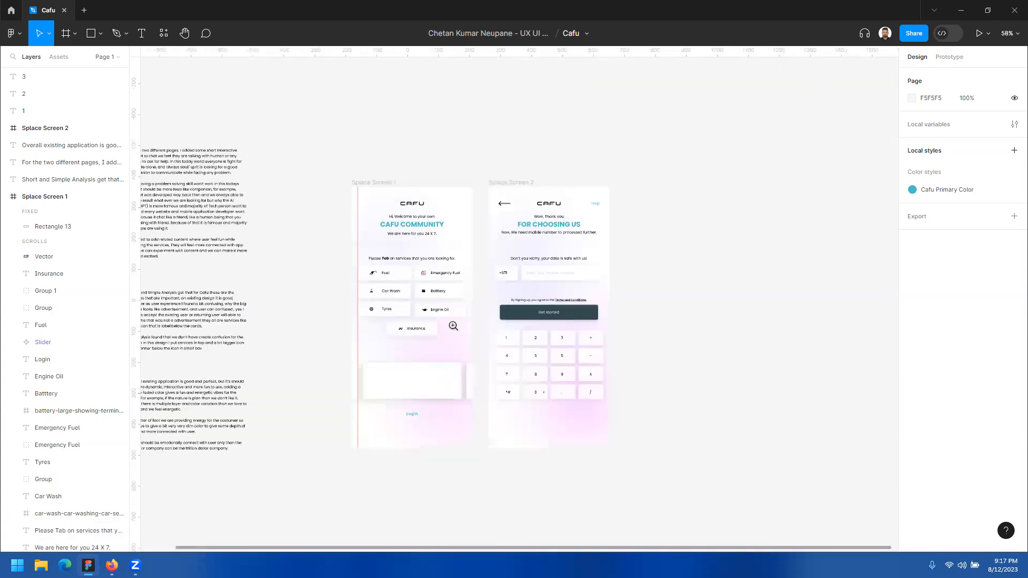
Step: Move the Splace Screen 2 frame horizontally away from Splace Screen 1 to X 436, widening the gap between them
ctrl+click(452, 202)
drag(456, 239, 422, 133)
drag(506, 95, 615, 96)
ctrl+alt+click(493, 243)
drag(497, 289, 503, 276)
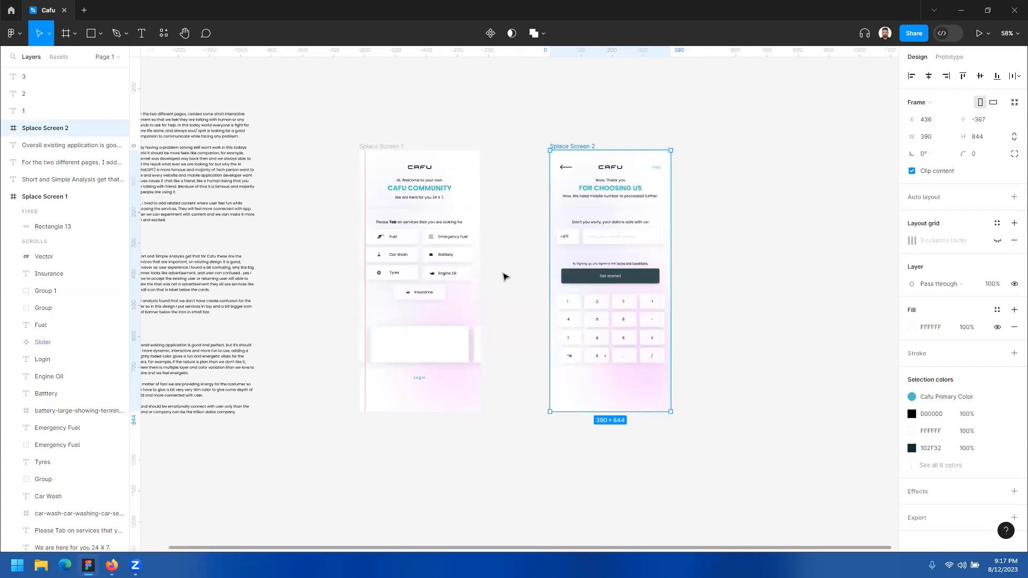
ctrl+click(505, 272)
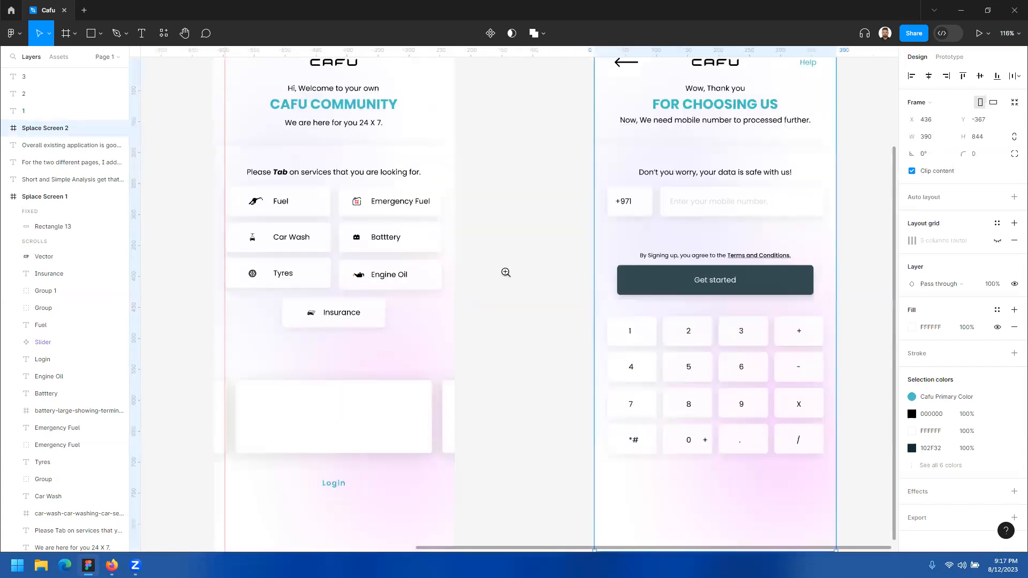
Step: Examine the layouts of Splace Screen 1 and Splace Screen 2 side by side, both close up and as a whole
drag(502, 215, 552, 313)
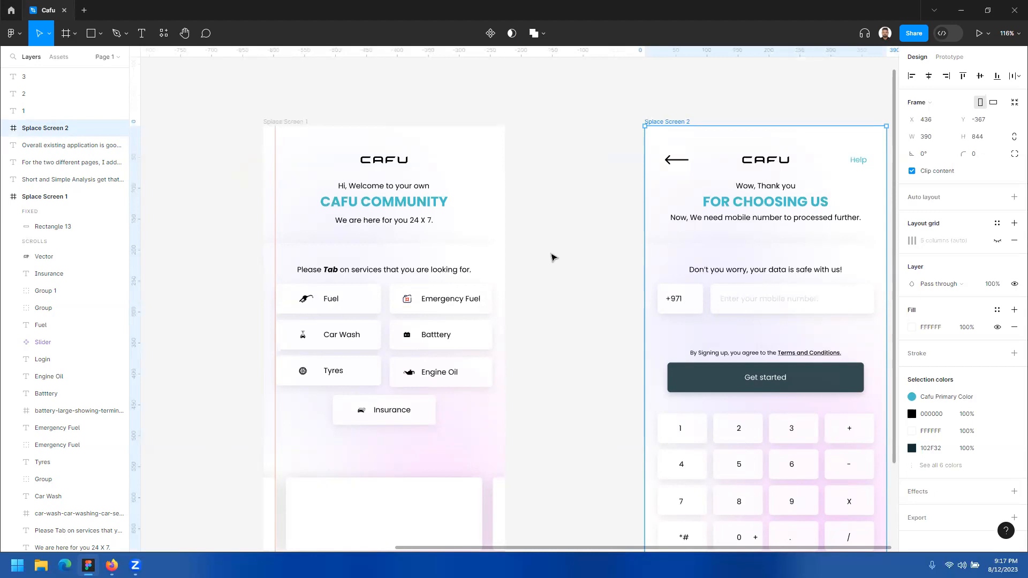
scroll(547, 294, down, 3)
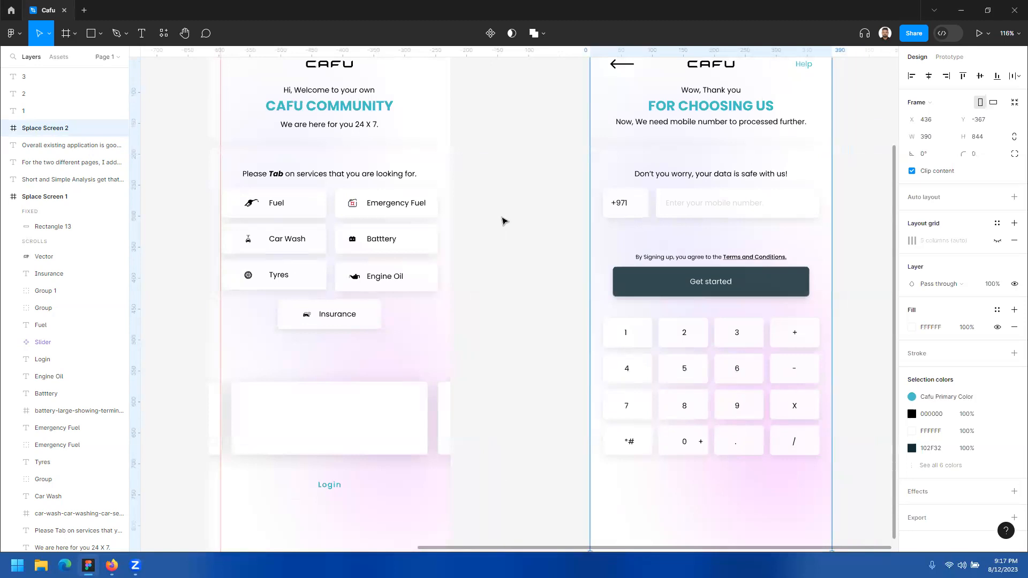
drag(499, 166, 503, 229)
scroll(477, 216, down, 2)
scroll(484, 185, up, 2)
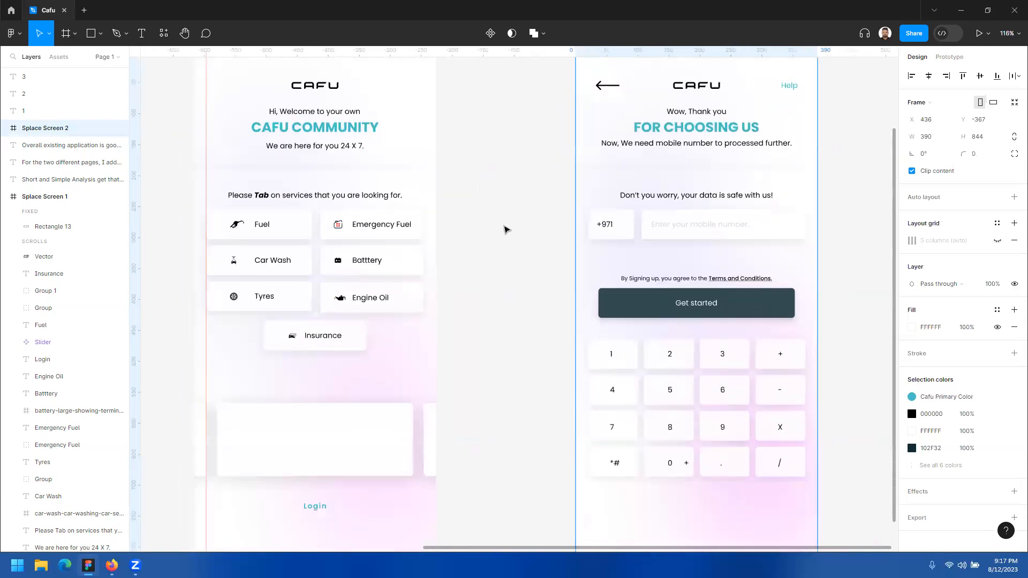
scroll(496, 253, down, 2)
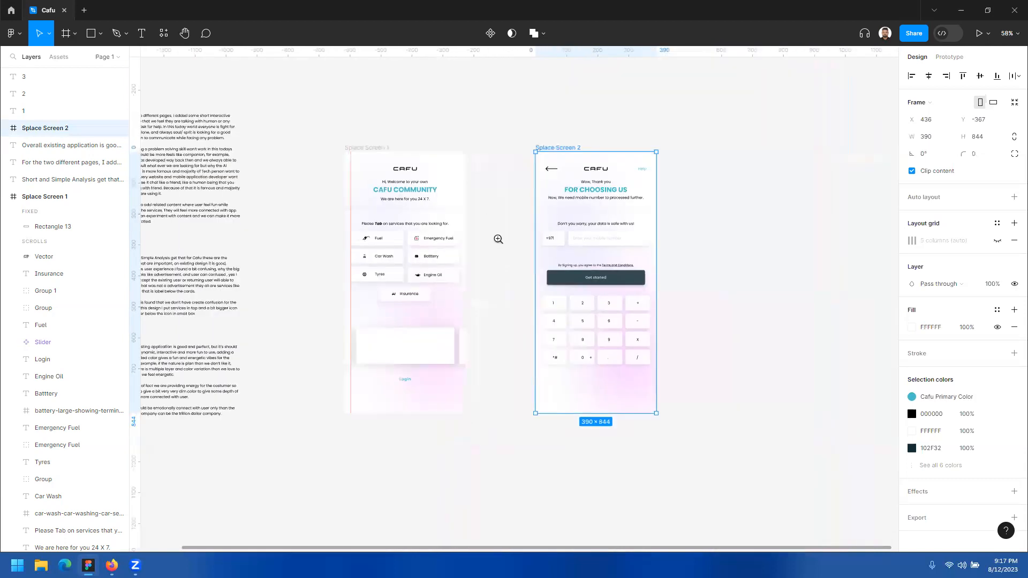
scroll(498, 239, up, 2)
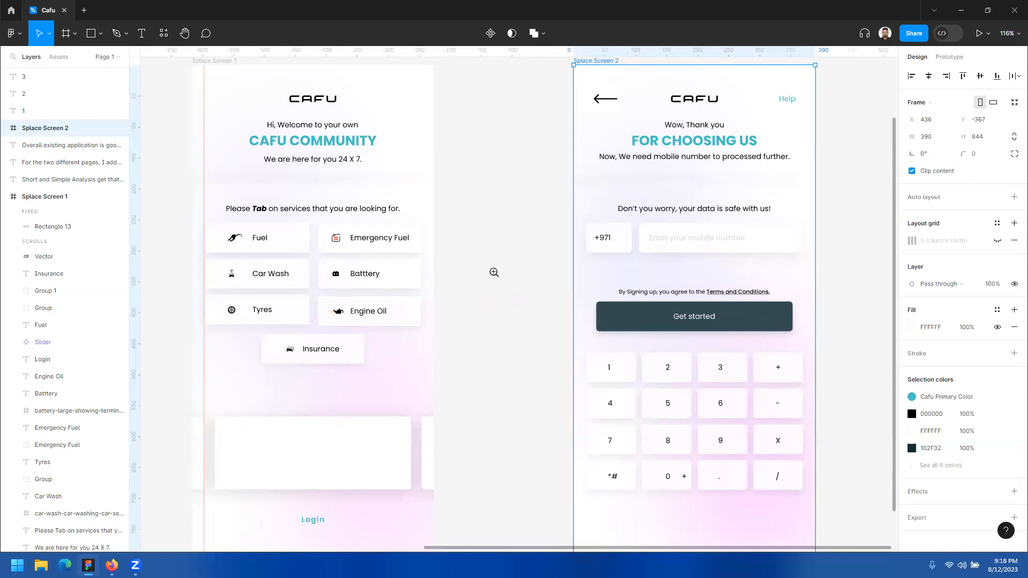
scroll(490, 236, down, 2)
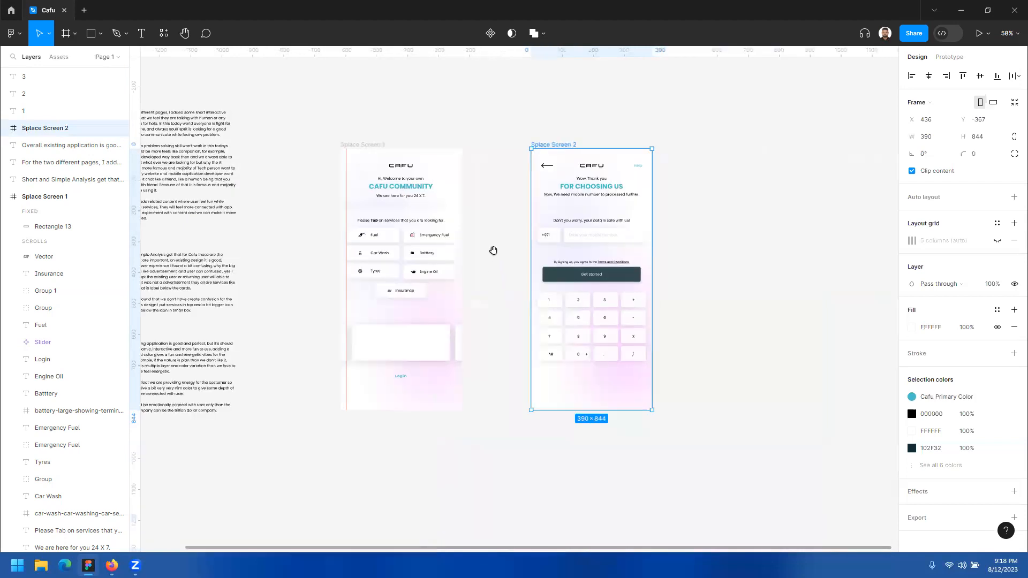
click(384, 147)
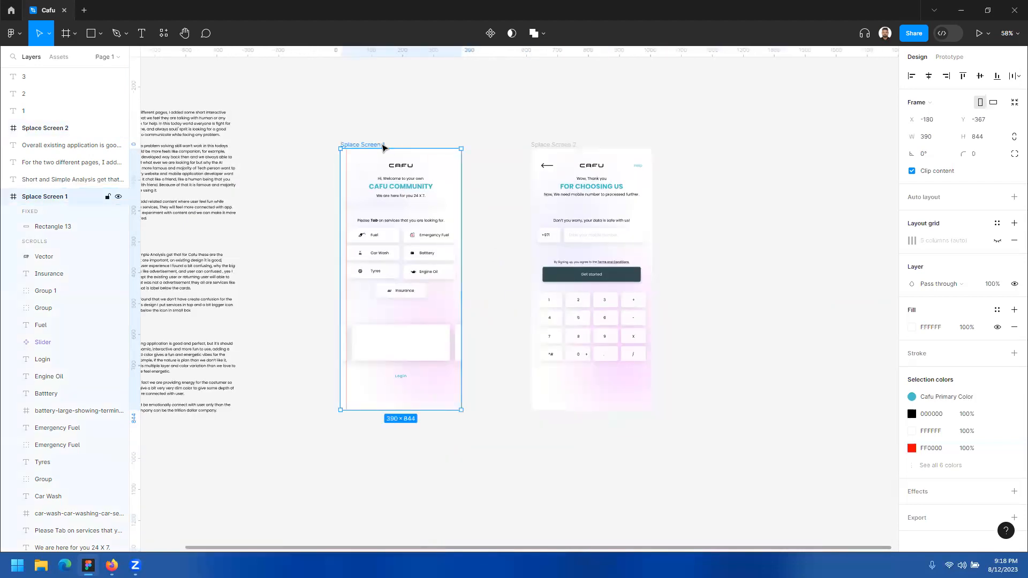
click(426, 129)
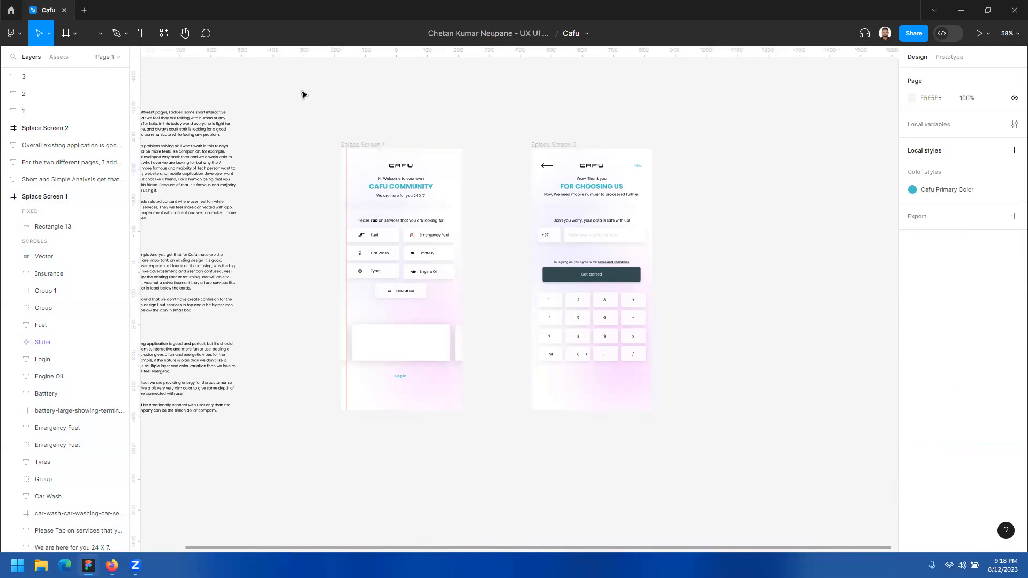
Step: Delete all the existing prototype connections between Splace Screen 1 and Splace Screen 2
click(955, 60)
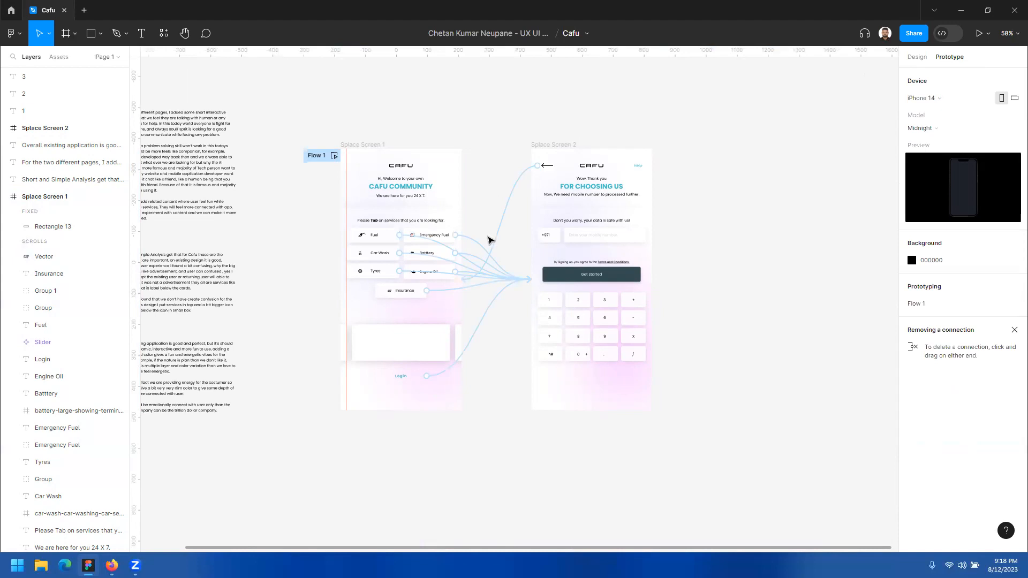
drag(509, 324, 489, 193)
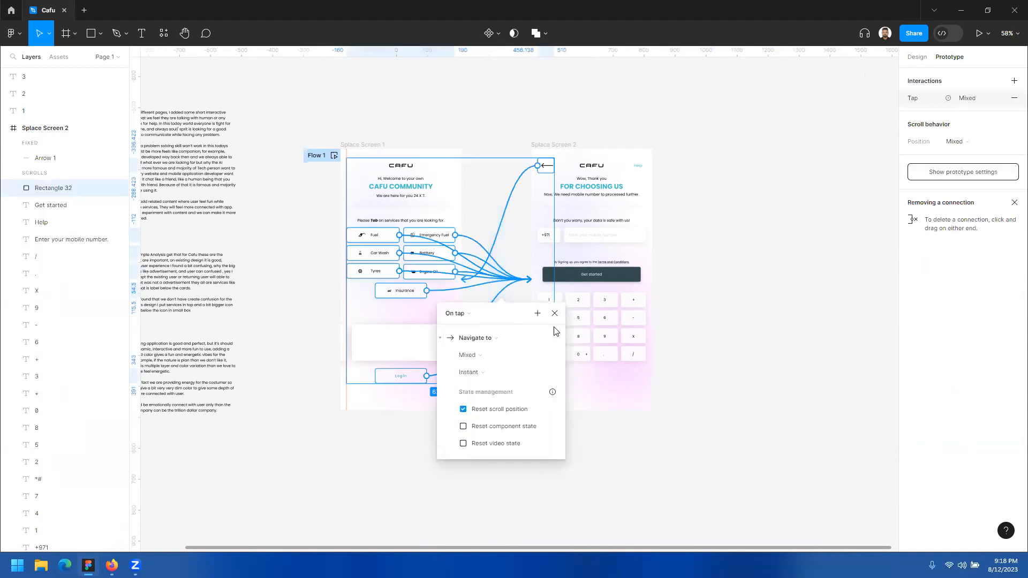
key(Delete)
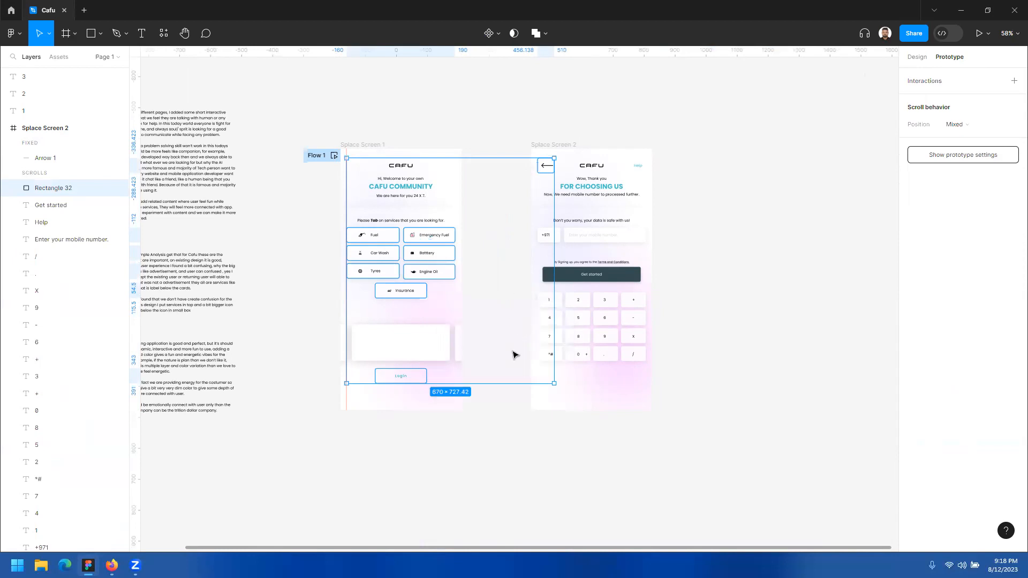
click(509, 417)
click(351, 148)
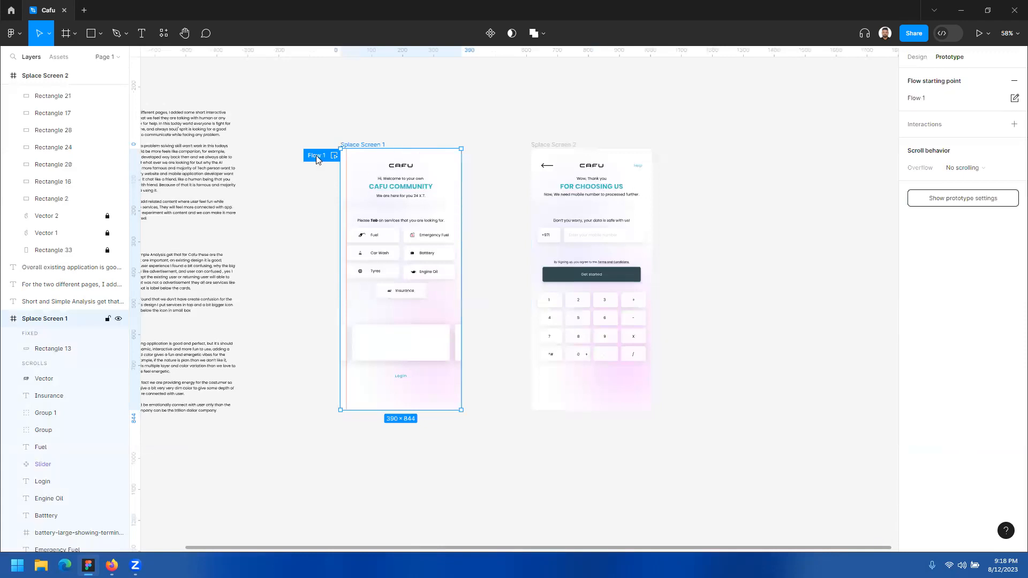
key(Delete)
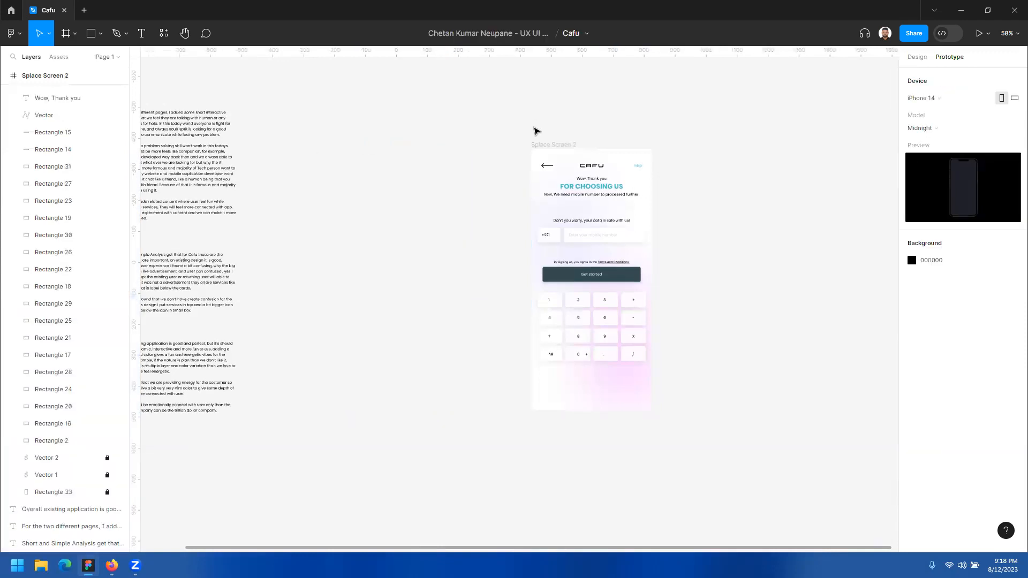
key(ctrl+z)
Step: Remove the Flow 1 starting point from the Splace Screen 1 frame
click(1014, 98)
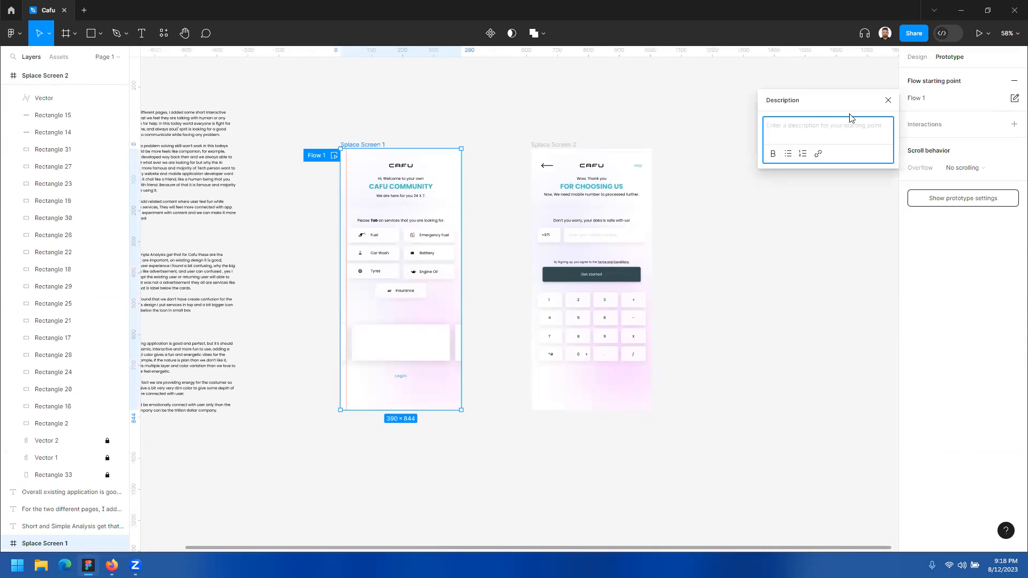
click(888, 100)
click(1015, 81)
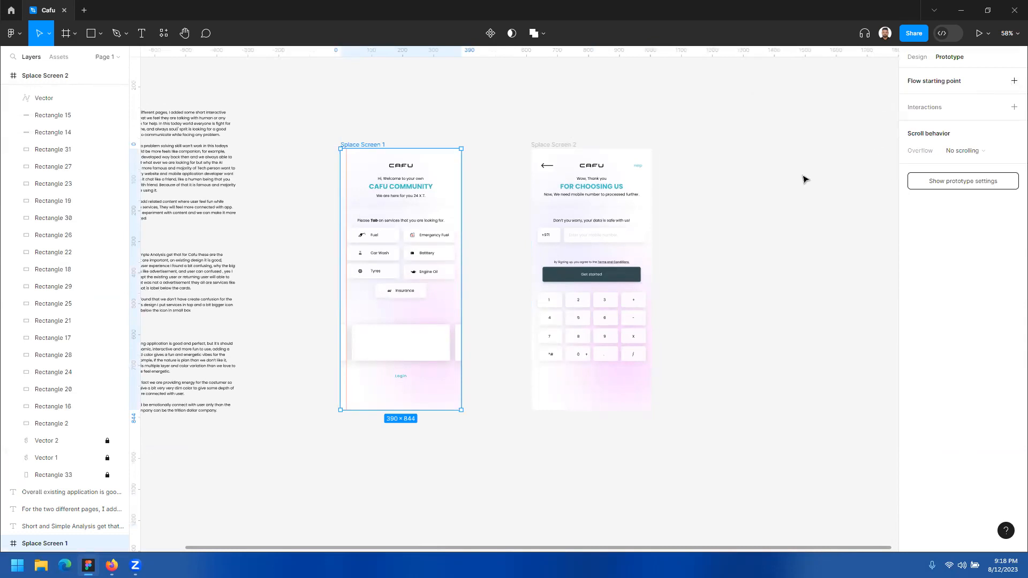
click(845, 172)
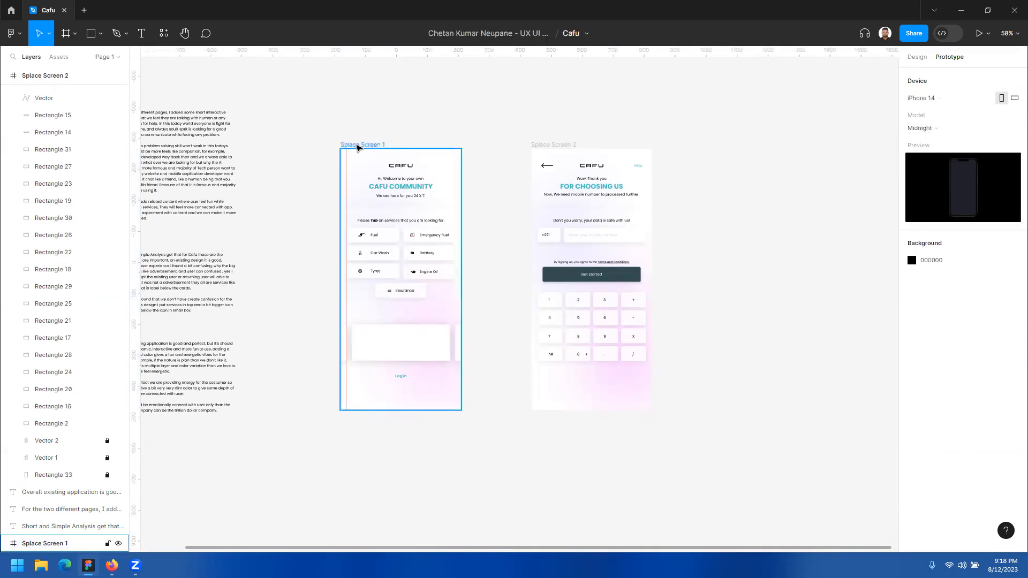
Step: Check both frames for remaining prototype settings and return to the page's design properties
click(357, 146)
click(546, 145)
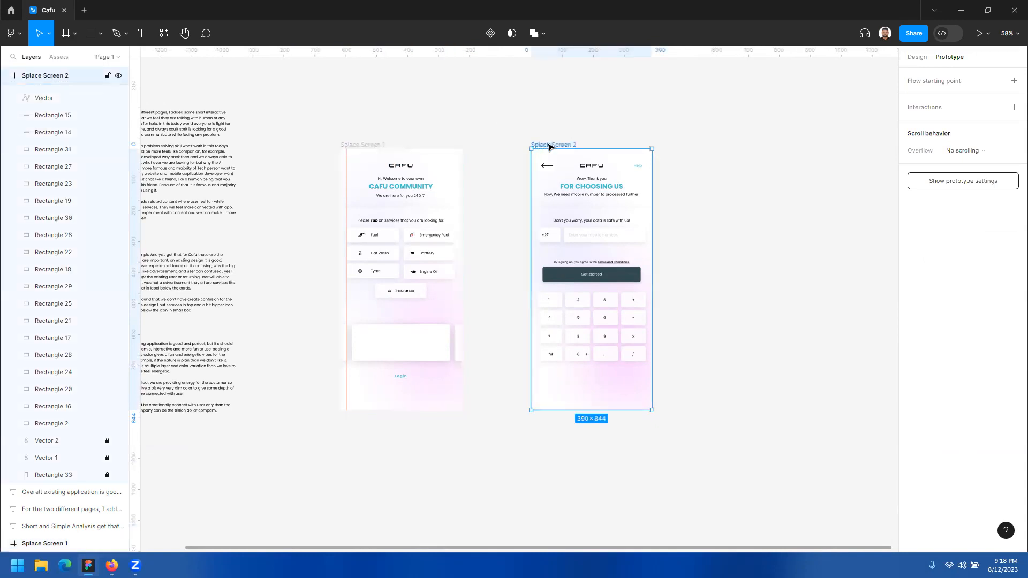
click(493, 139)
click(917, 57)
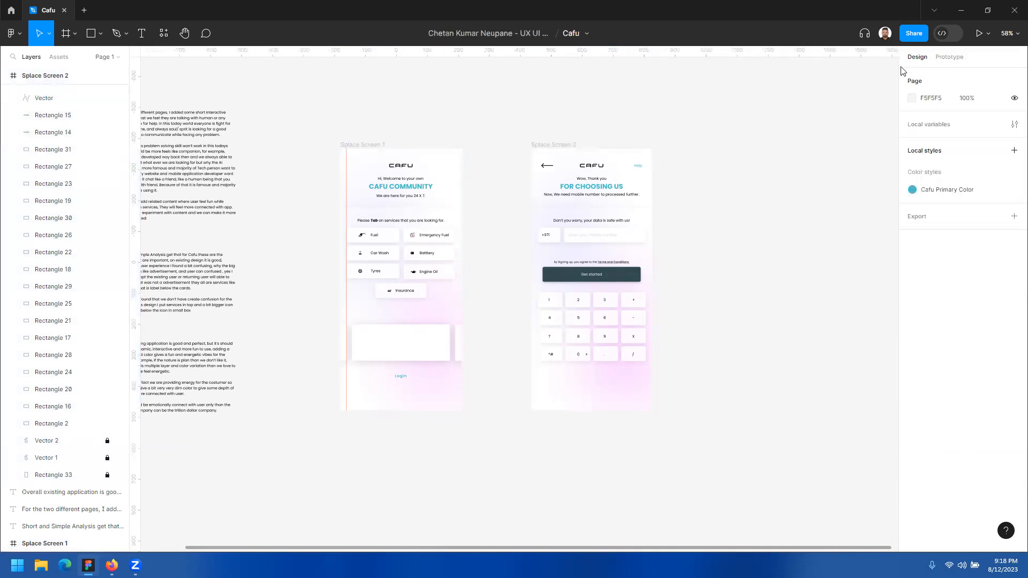
Step: Examine the welcome text, service buttons and empty slider area of Splace Screen 1 at close range
drag(782, 204, 823, 199)
click(543, 201)
drag(543, 202, 359, 216)
mouse_move(497, 305)
mouse_down()
mouse_move(512, 268)
mouse_move(496, 285)
mouse_up()
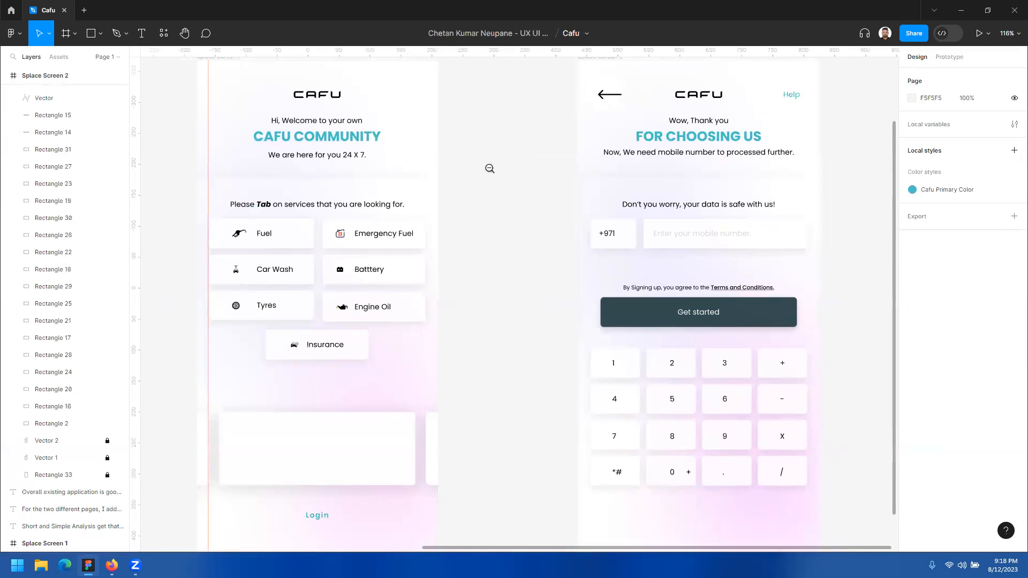
ctrl+alt+click(489, 169)
ctrl+click(483, 156)
drag(492, 212, 519, 200)
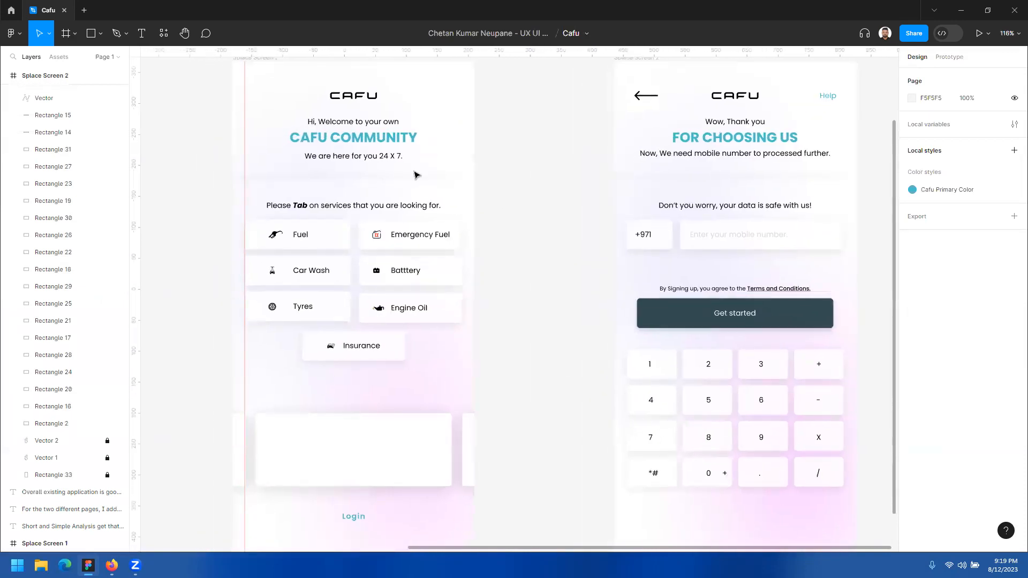
scroll(551, 198, left, 2)
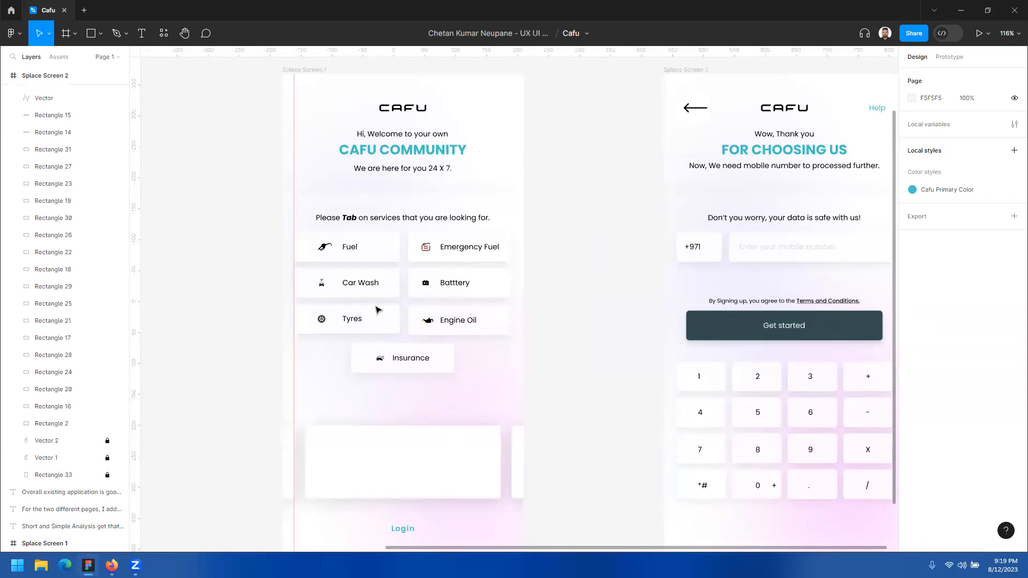
Step: Preview Splace Screen 1 in a floating preview window and place that window between the two frames
click(304, 76)
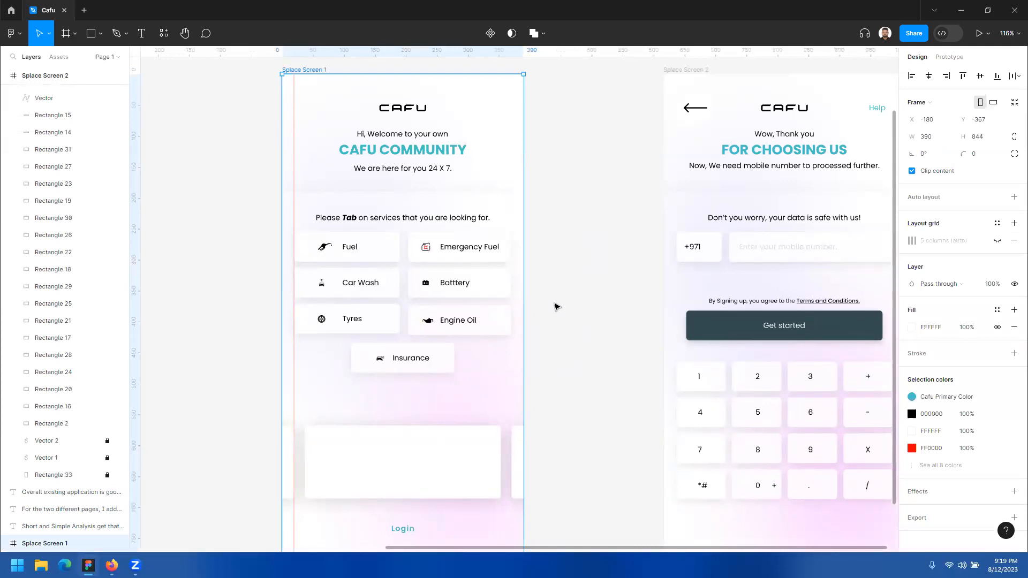
scroll(555, 306, down, 1)
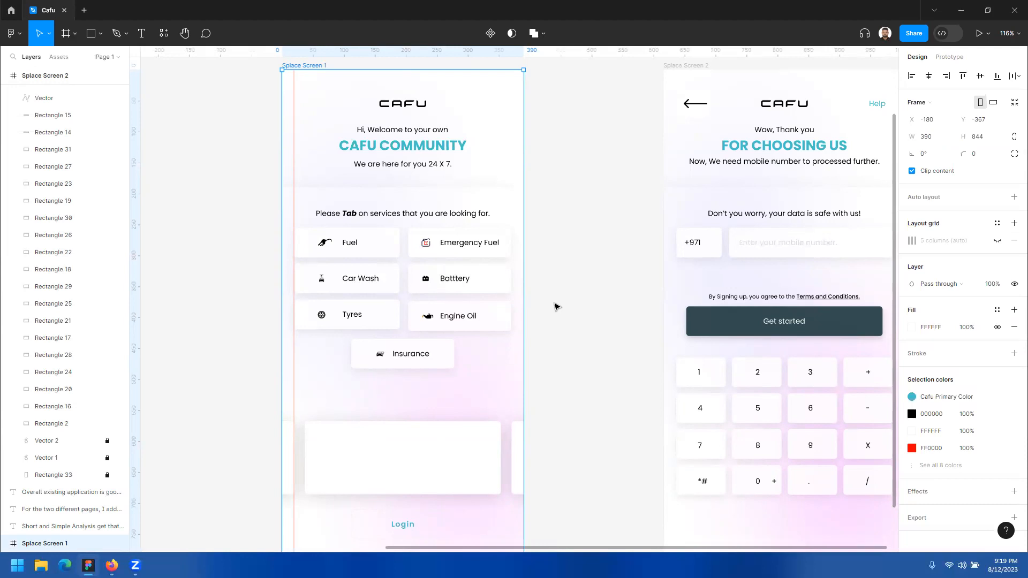
scroll(555, 306, up, 1)
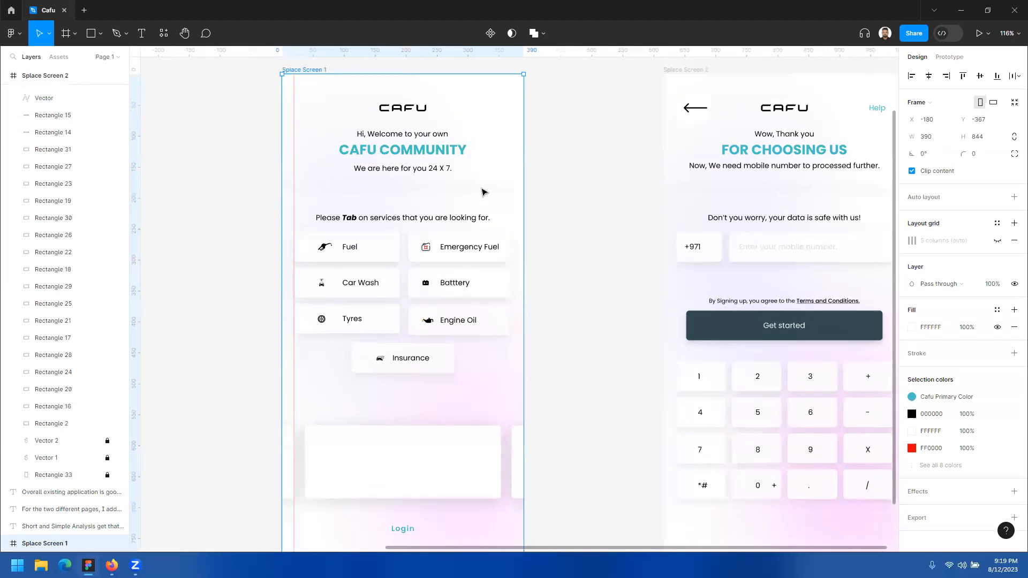
scroll(496, 369, down, 1)
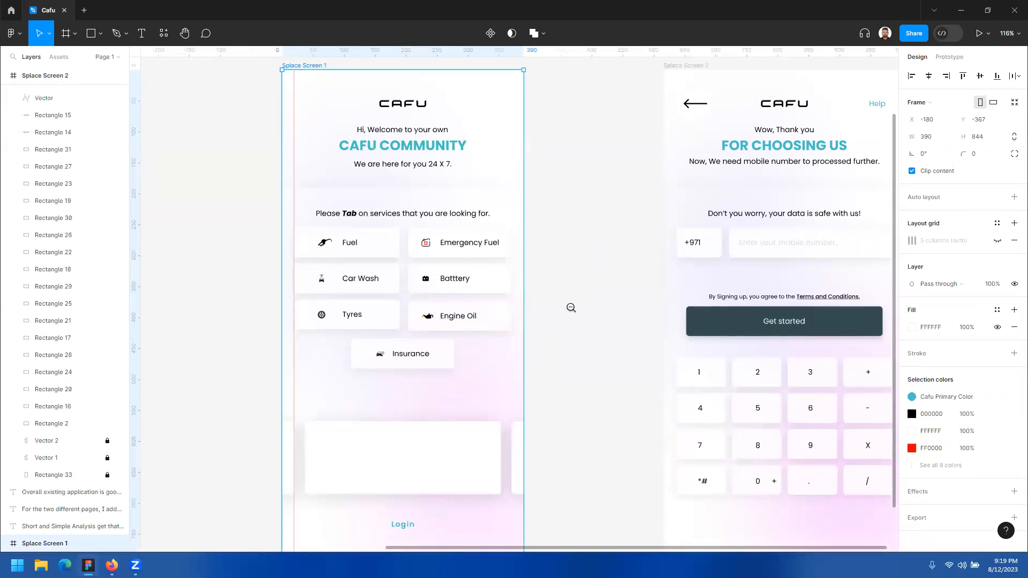
ctrl+scroll(562, 292, down, 3)
ctrl+scroll(555, 281, up, 3)
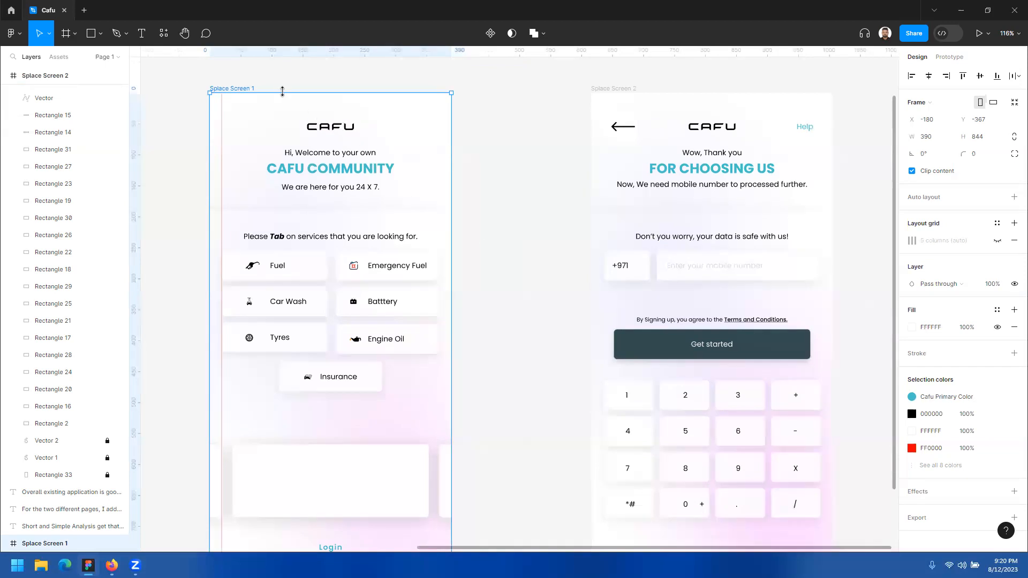
click(986, 34)
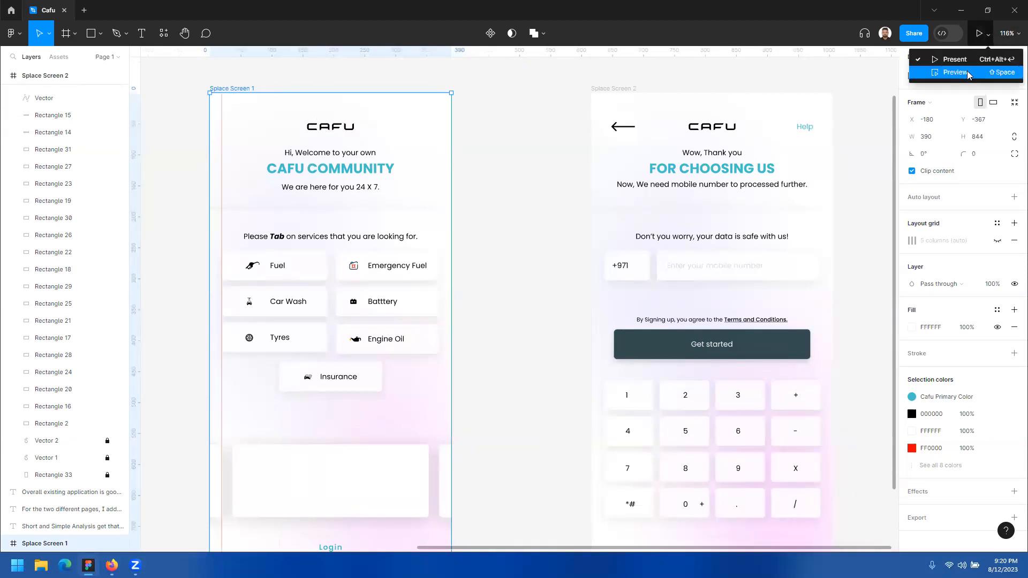
click(970, 73)
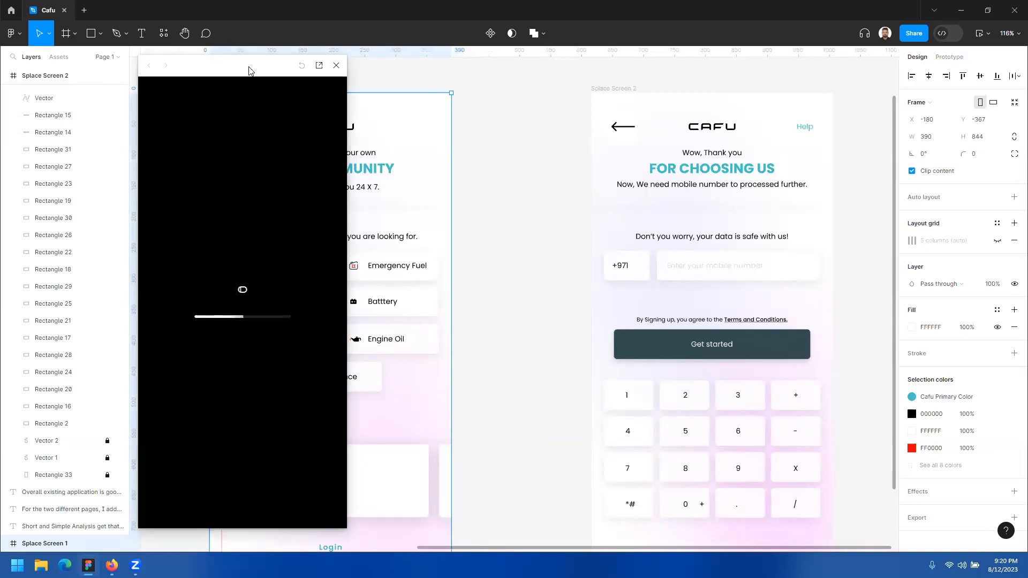
drag(229, 73, 448, 66)
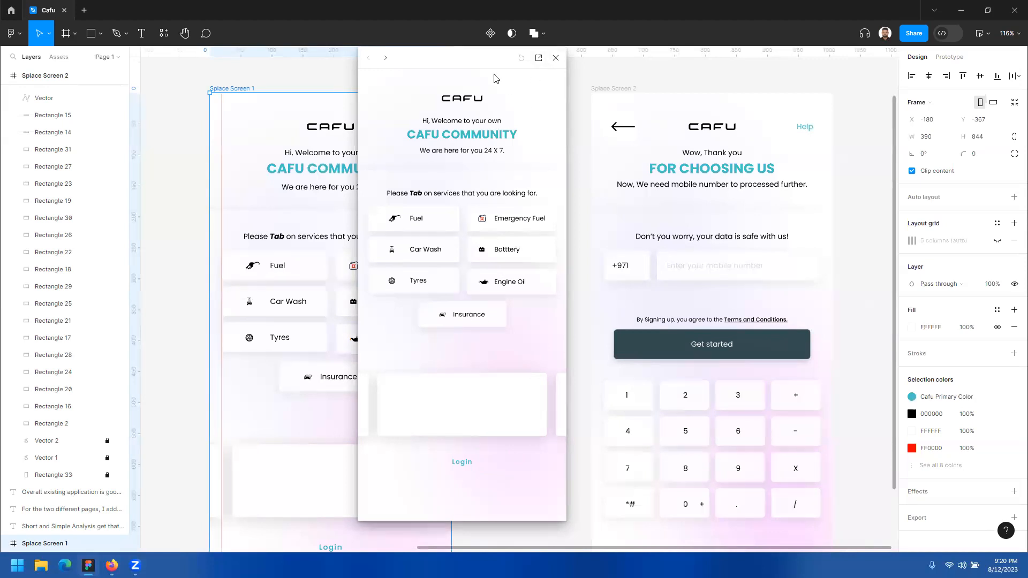
Step: Close the floating preview of Splace Screen 1 and show the frame's prototype settings
drag(481, 63, 551, 71)
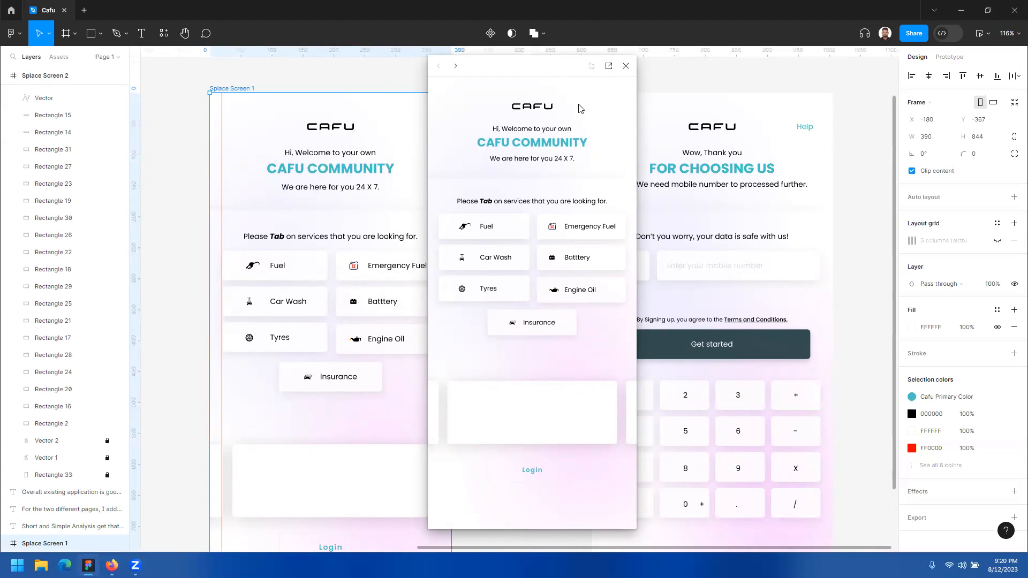
click(626, 66)
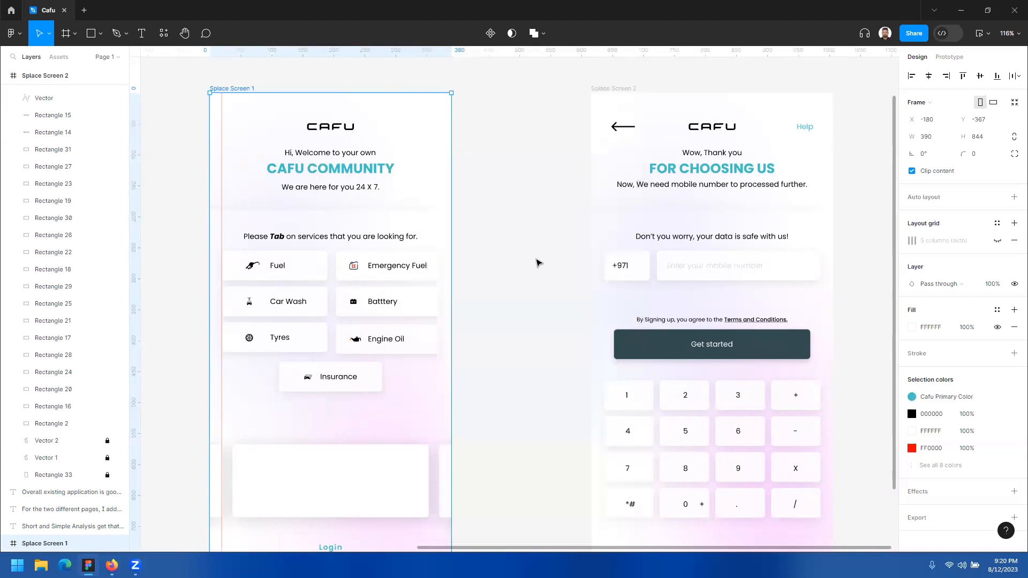
click(952, 58)
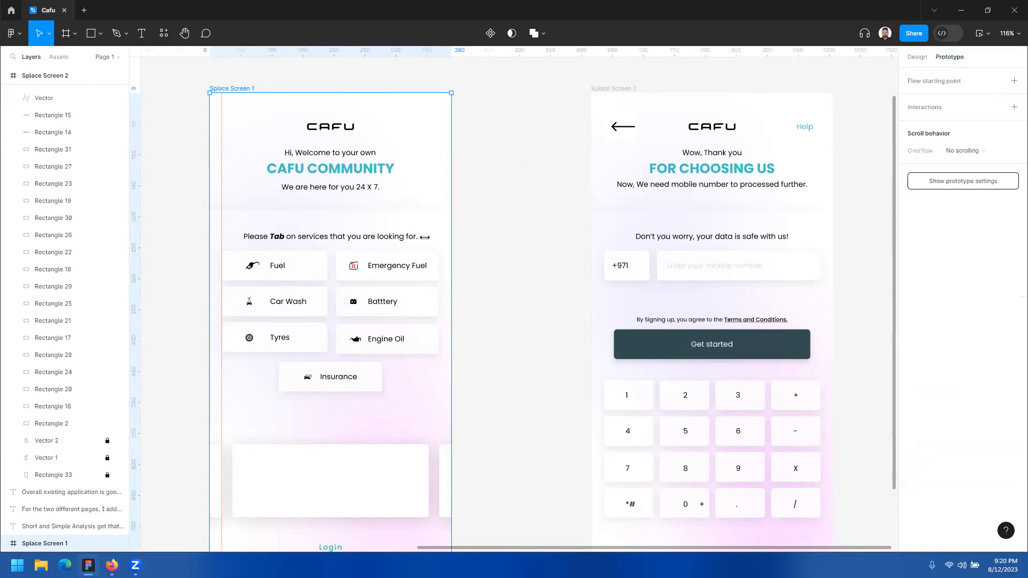
Step: Connect the Fuel button to Splace Screen 2 as a trial and remove that connection
click(311, 267)
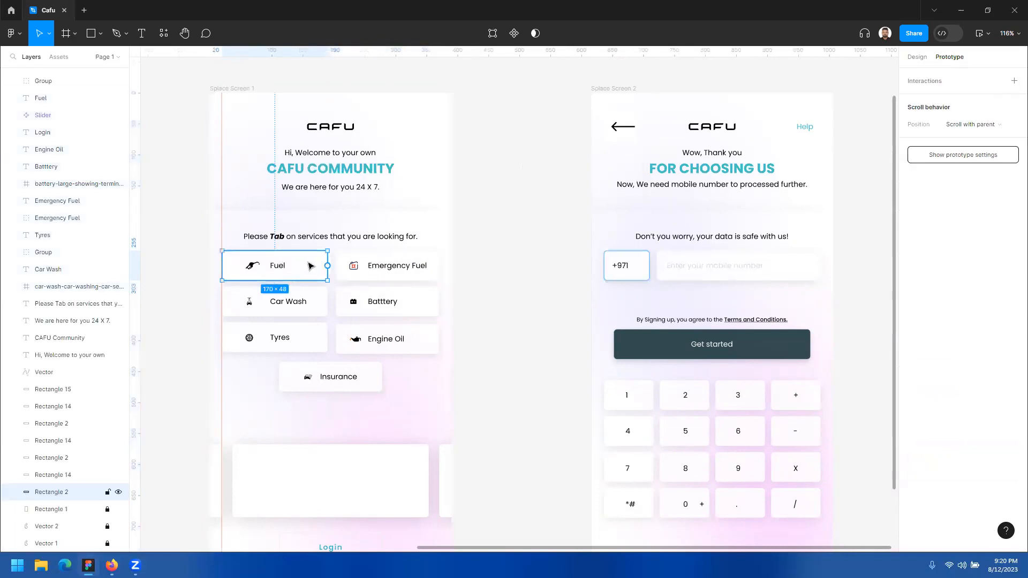
drag(328, 267, 601, 362)
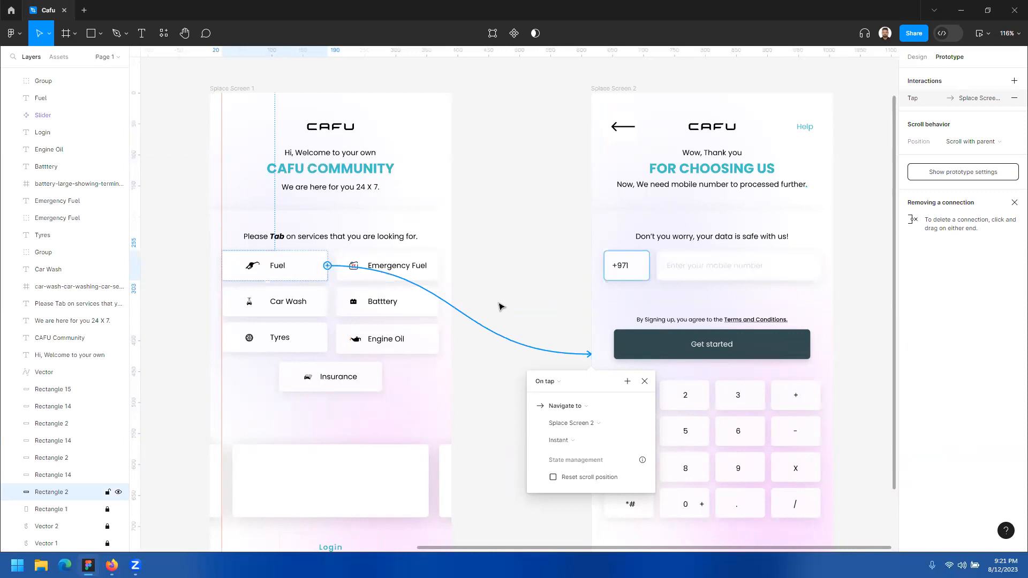
mouse_move(589, 354)
mouse_down()
mouse_move(505, 356)
mouse_move(416, 259)
mouse_move(378, 271)
mouse_move(544, 300)
mouse_move(597, 323)
mouse_move(590, 360)
mouse_up()
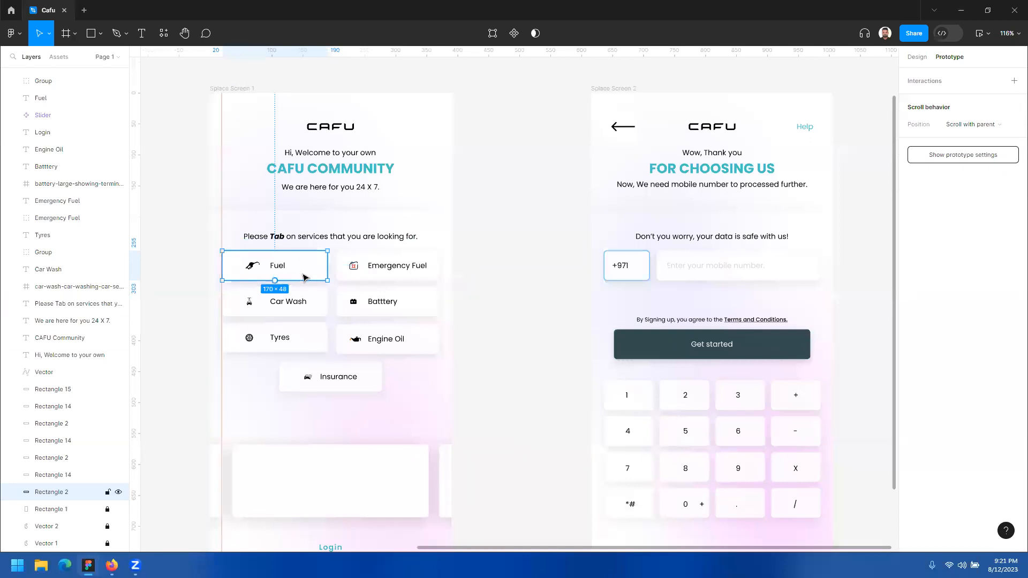
Step: Add a flow starting point to the Splace Screen 1 frame and name it Home
click(246, 89)
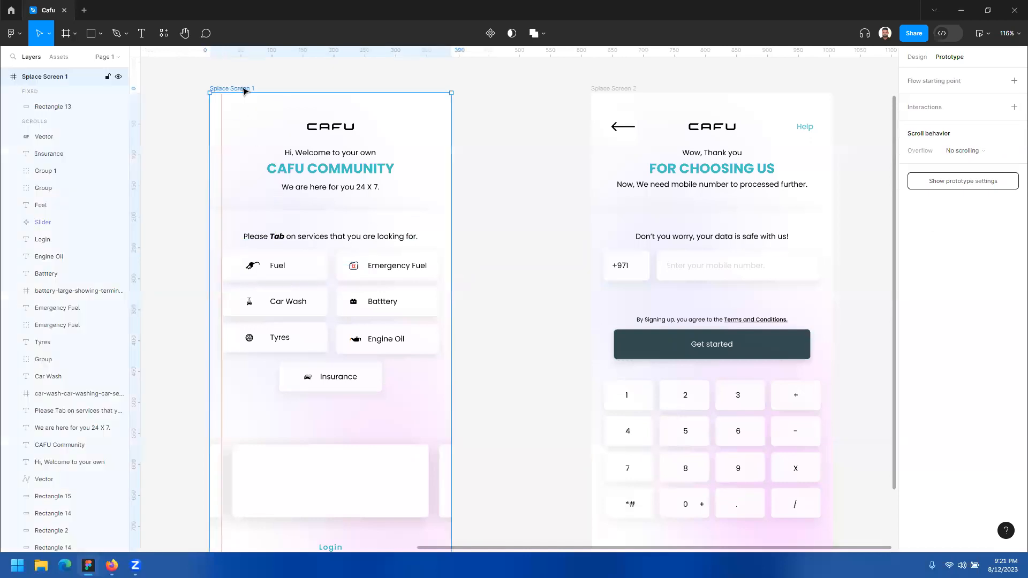
click(917, 57)
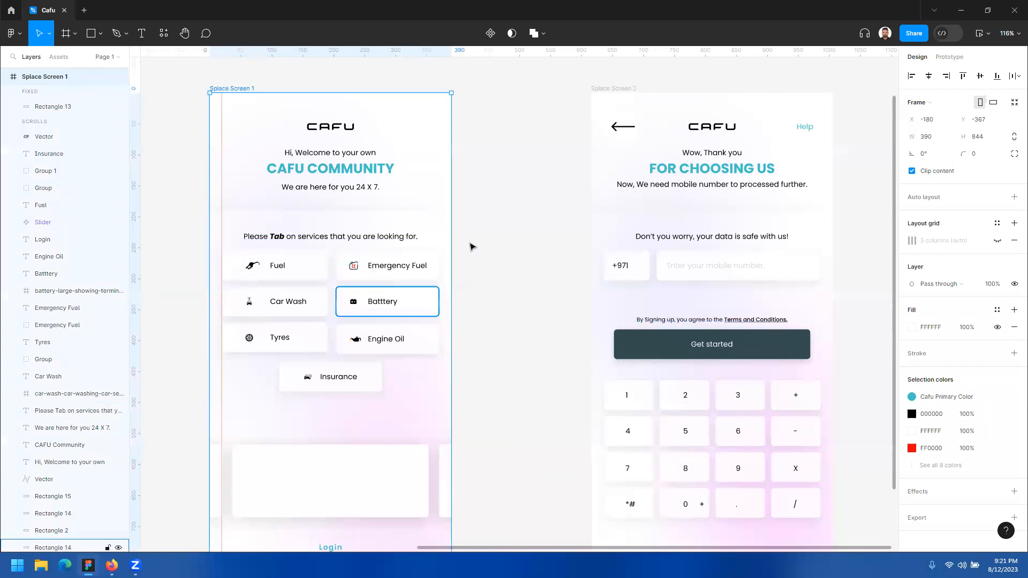
click(951, 59)
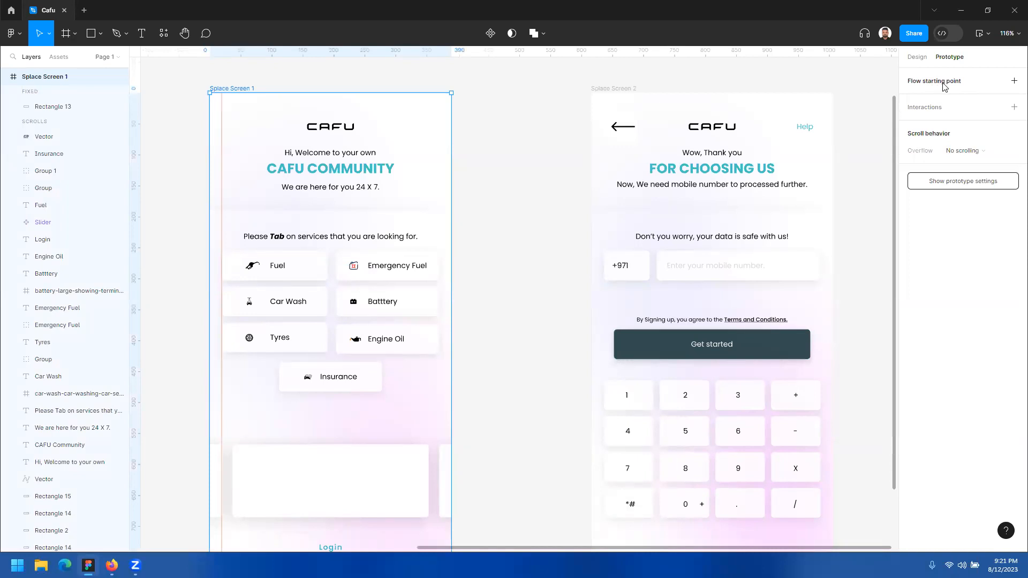
click(1013, 81)
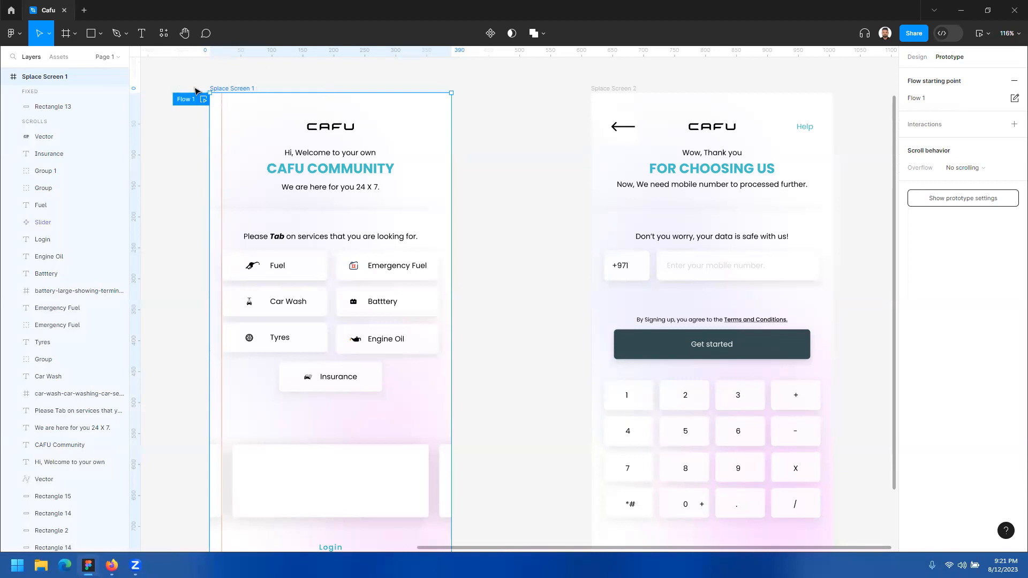
double_click(930, 102)
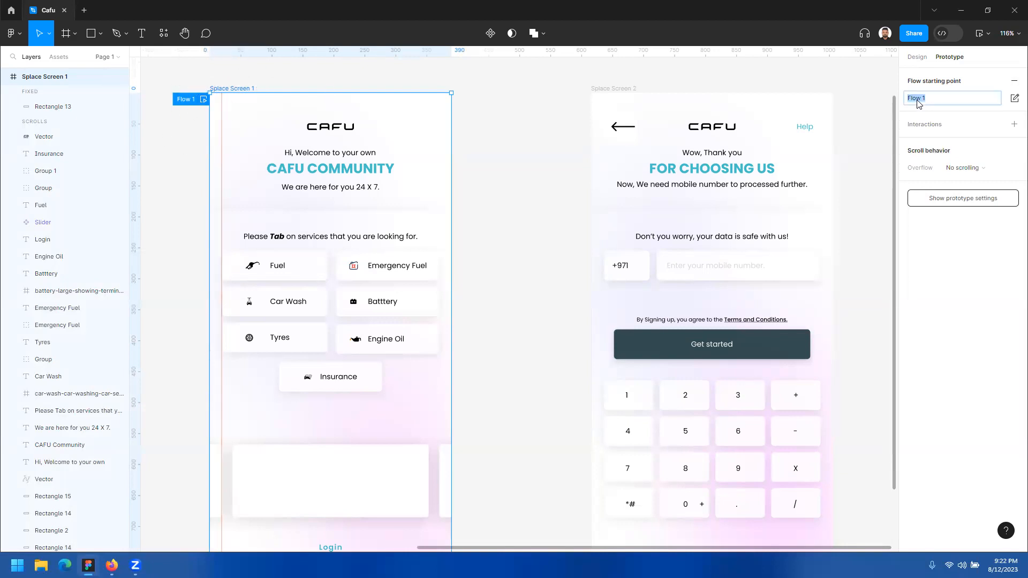
key(BackSpace)
text(Ho)
key(Return)
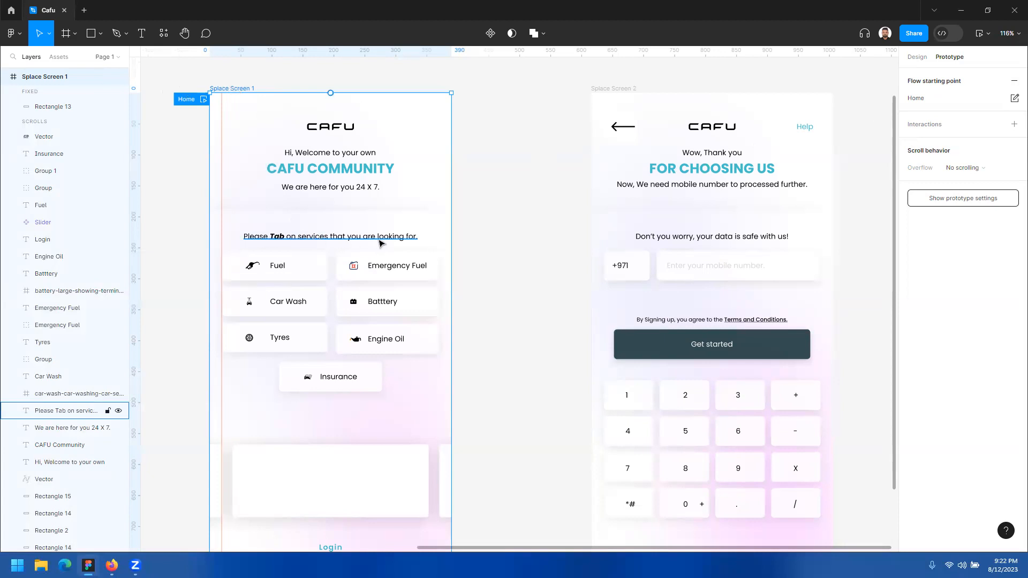
Step: Check the connection points of the Fuel, Batttery, Car Wash and Emergency Fuel buttons on Splace Screen 1
click(310, 274)
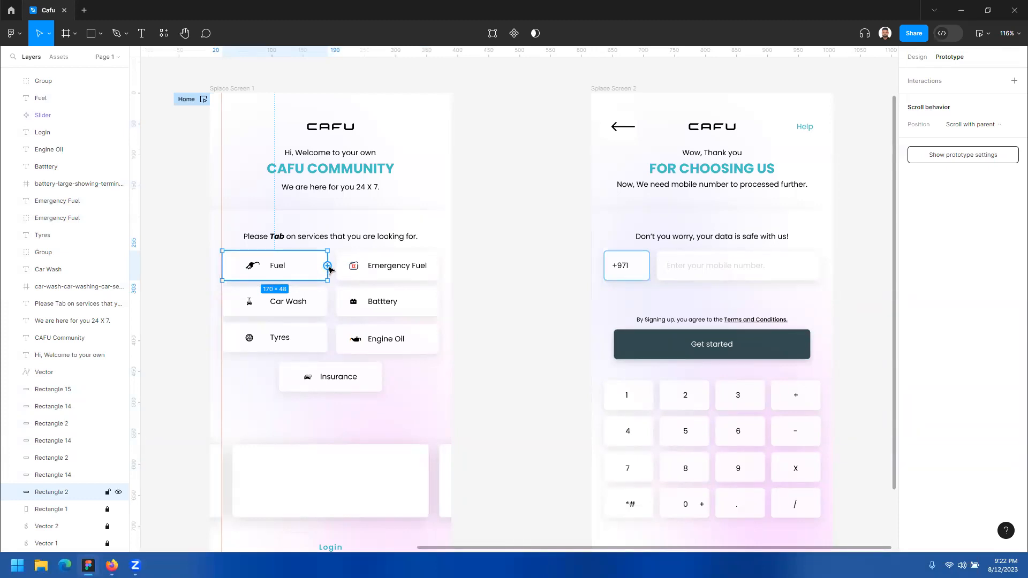
click(427, 300)
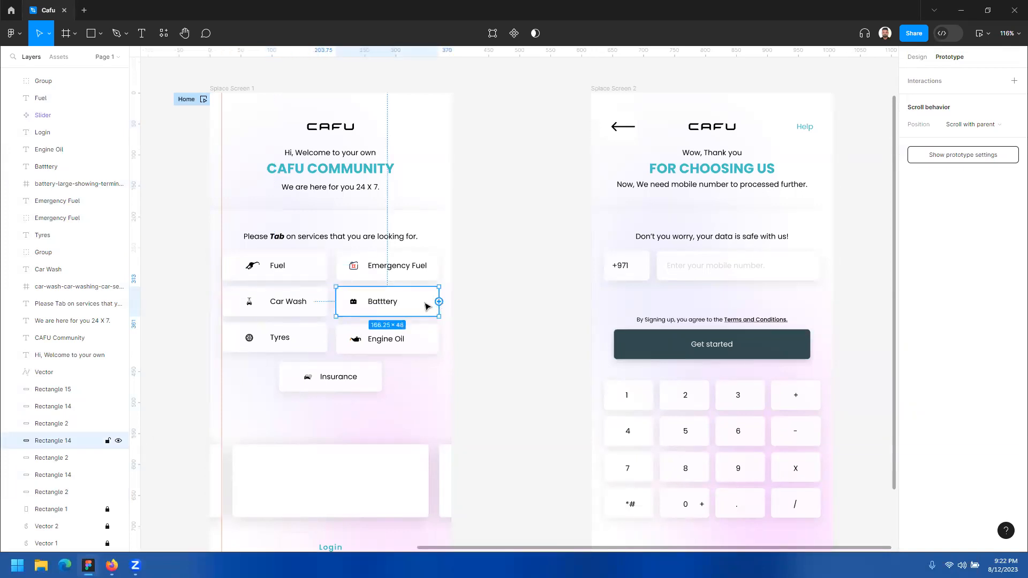
click(320, 303)
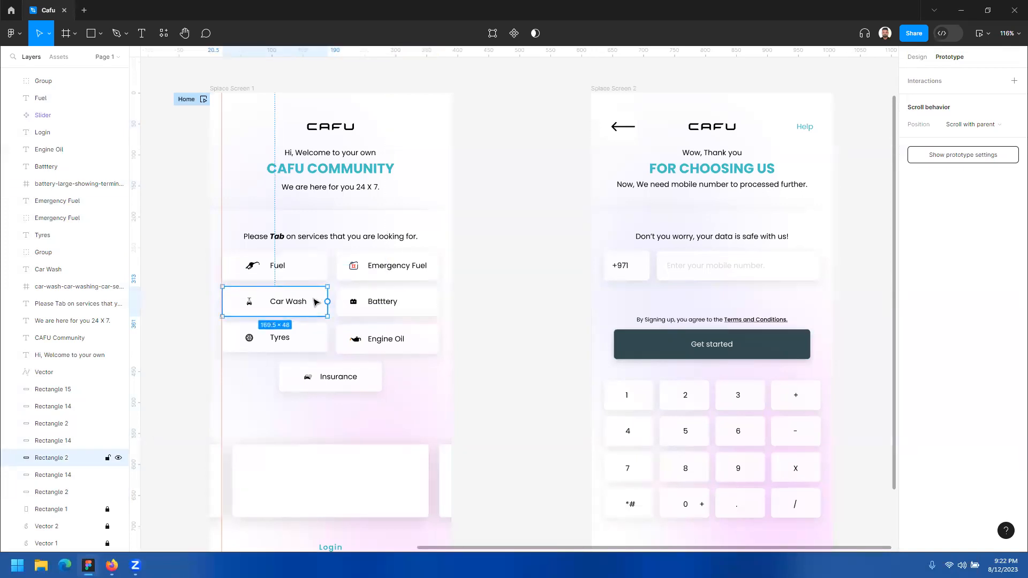
click(316, 269)
click(429, 265)
click(435, 299)
Step: Connect the Fuel button to Splace Screen 2 with On tap as the trigger
click(312, 262)
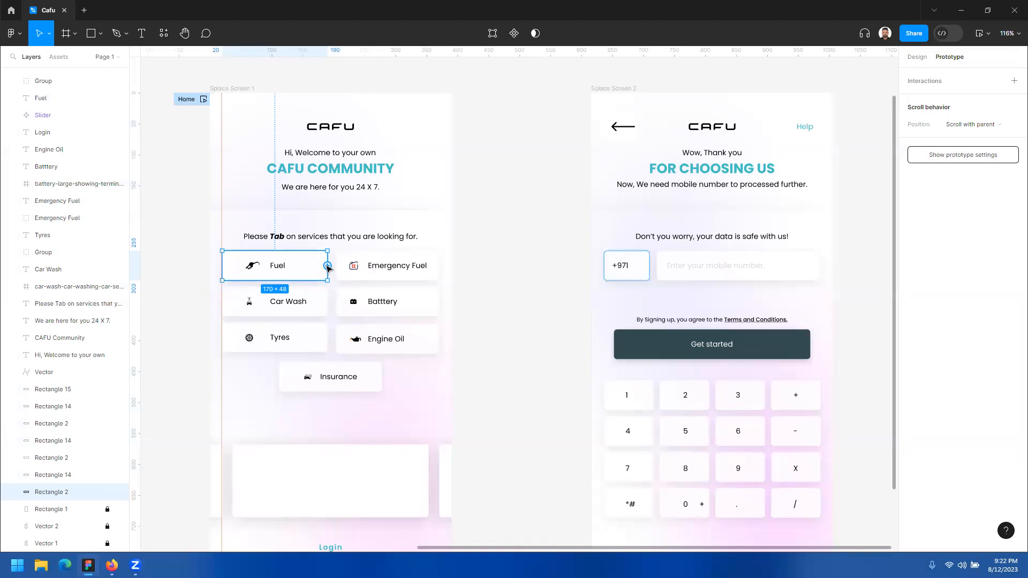
drag(328, 267, 598, 347)
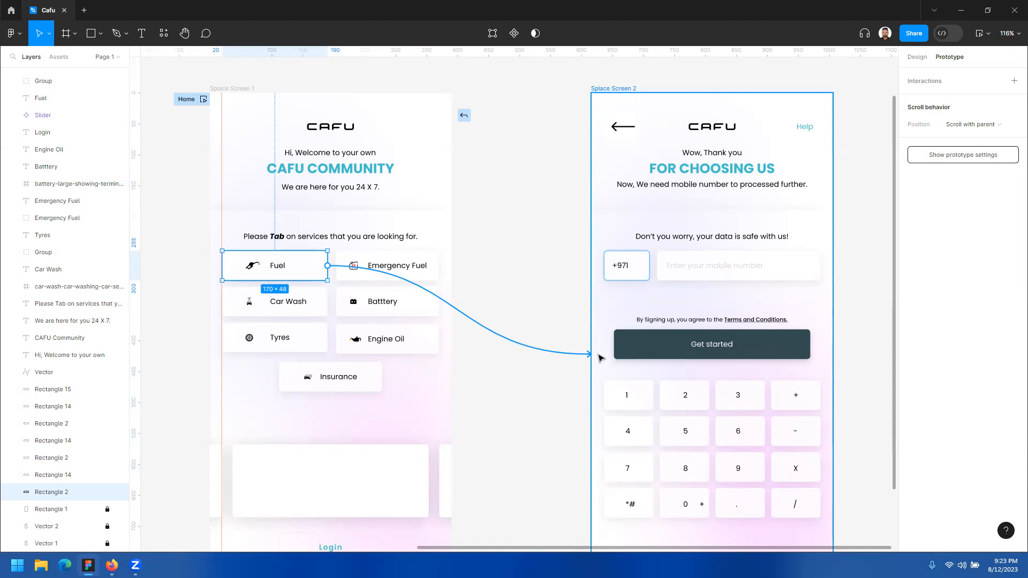
drag(600, 357, 601, 358)
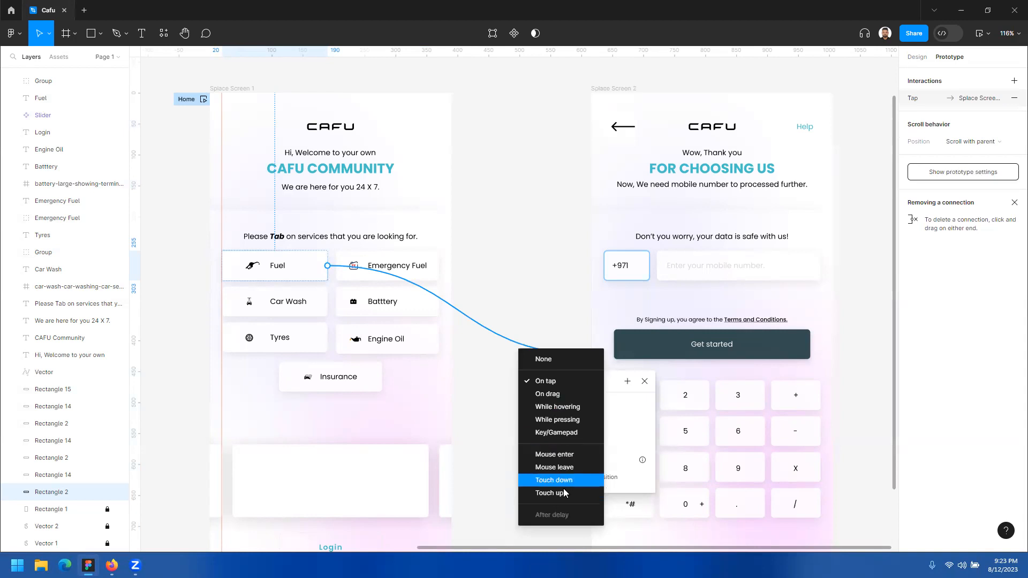
click(547, 381)
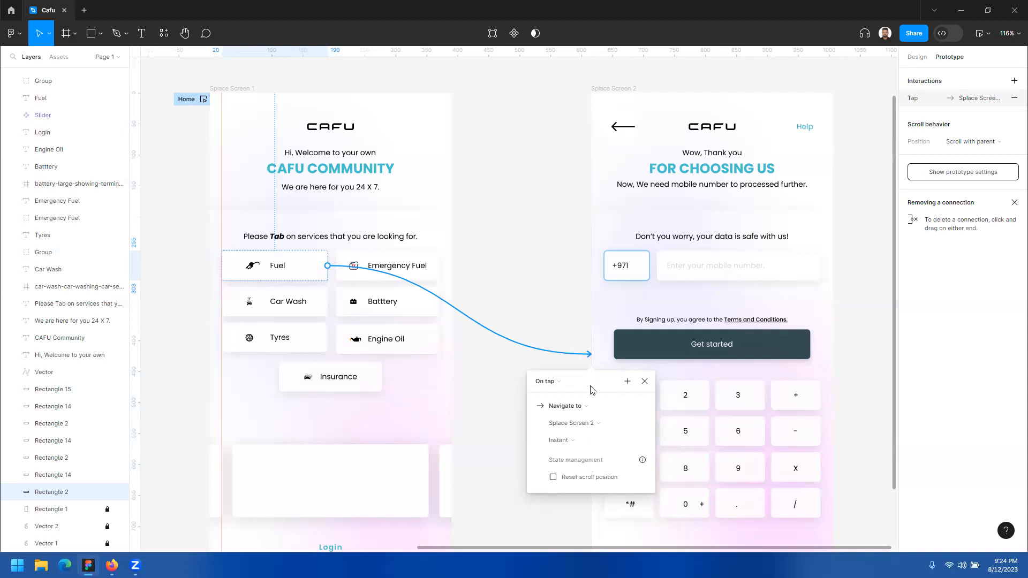
Step: Choose Navigate to as the Fuel interaction's action, with Splace Screen 2 as its destination
click(579, 410)
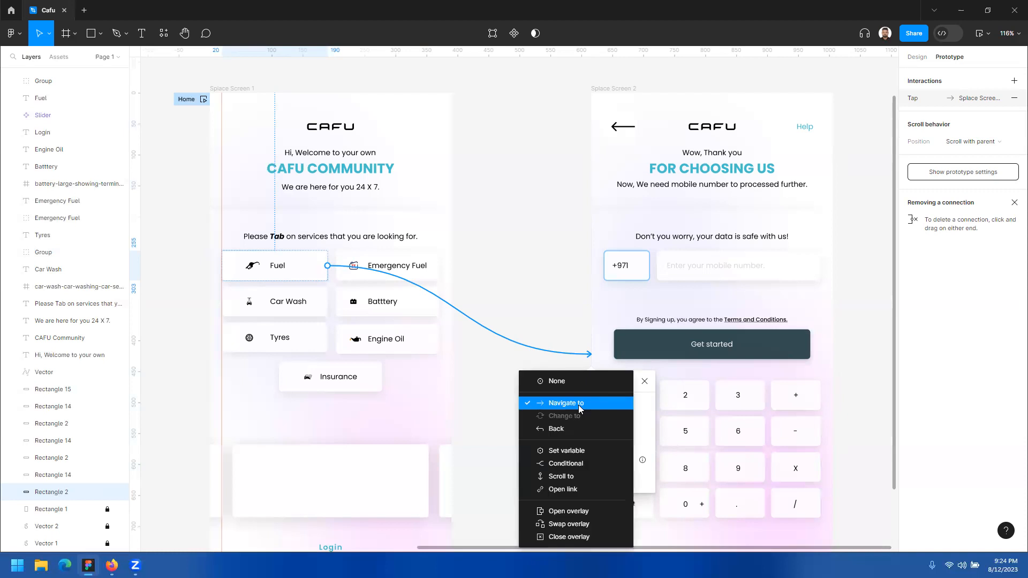
click(575, 409)
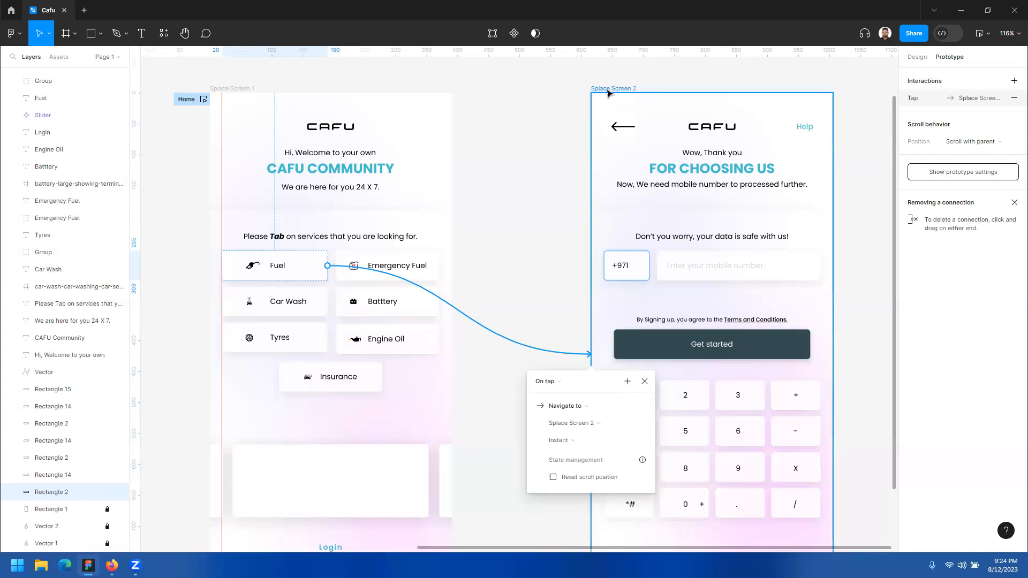
click(575, 427)
click(575, 423)
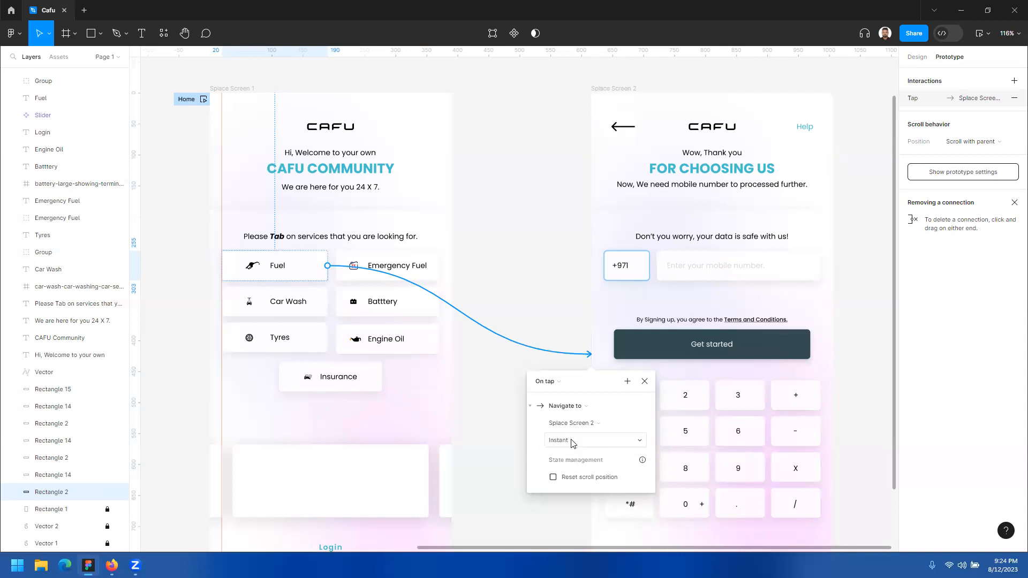
Step: Review the animation options for the Fuel interaction and choose Instant
click(572, 440)
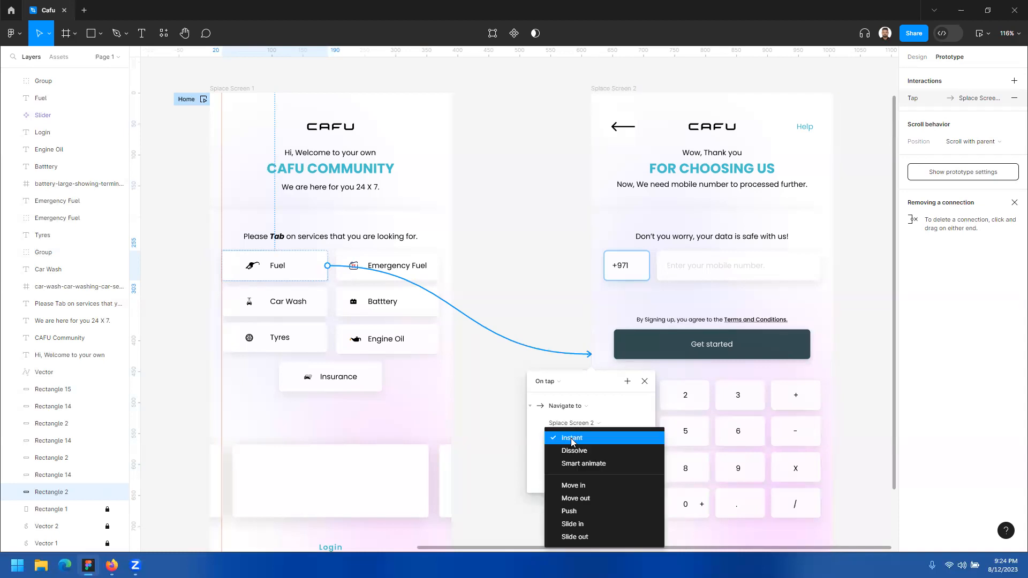
scroll(584, 518, down, 1)
scroll(849, 420, down, 1)
scroll(850, 421, down, 1)
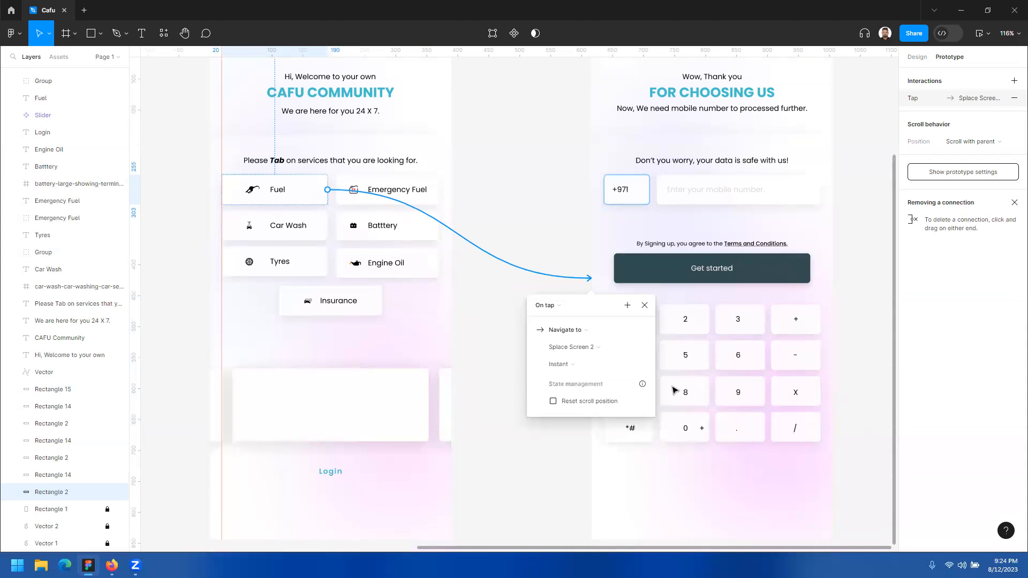
click(566, 365)
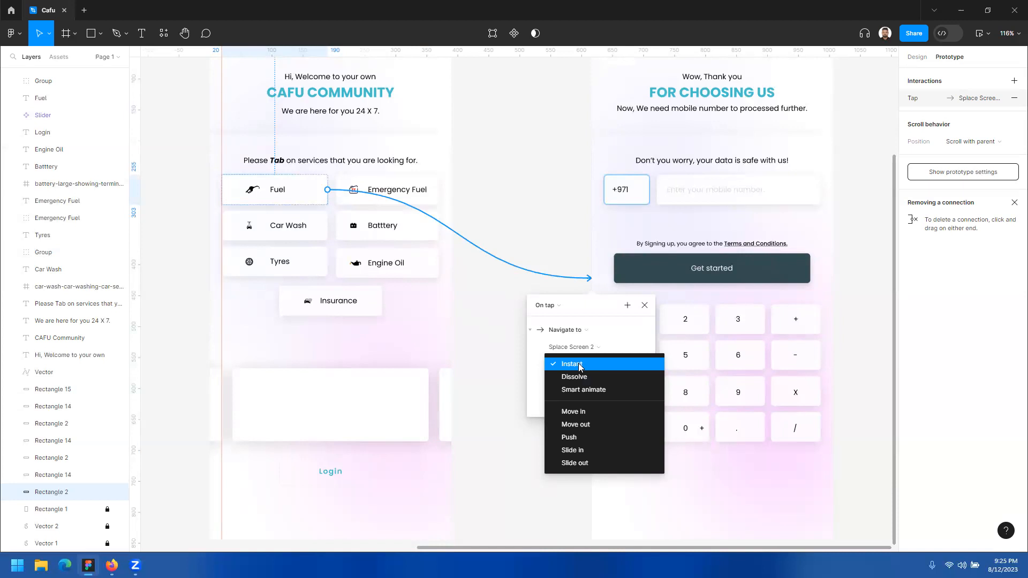
click(579, 365)
click(569, 365)
click(569, 366)
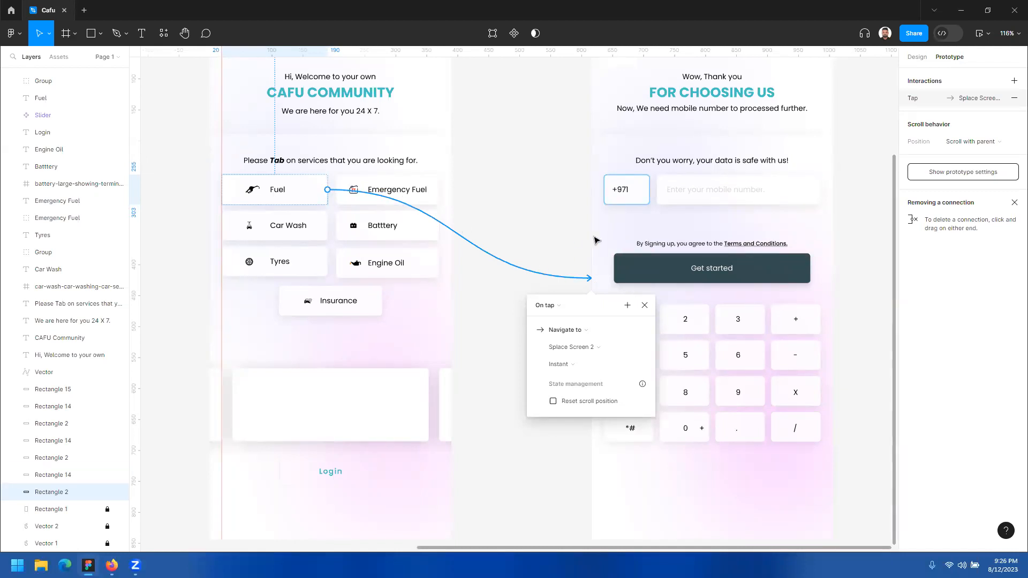
Step: Reopen the interaction details of the Fuel button's connection to review them, and dismiss them
click(615, 239)
scroll(600, 262, up, 1)
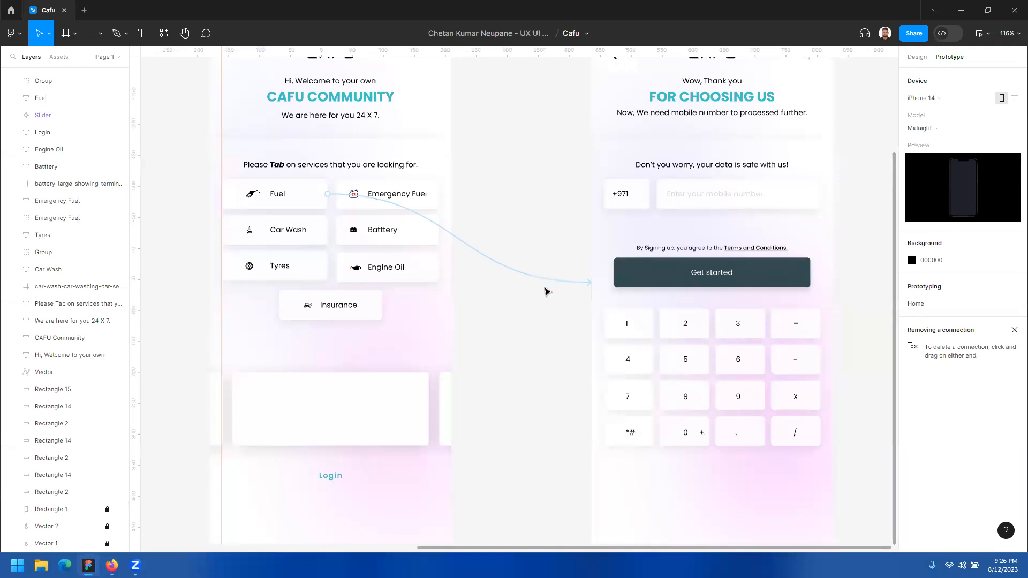
click(546, 289)
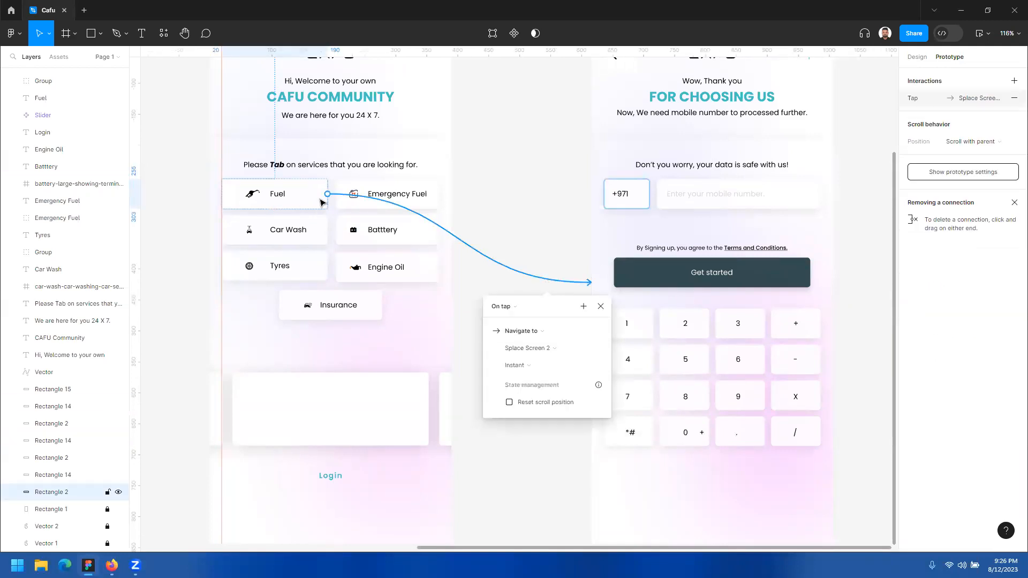
scroll(654, 305, up, 2)
click(565, 256)
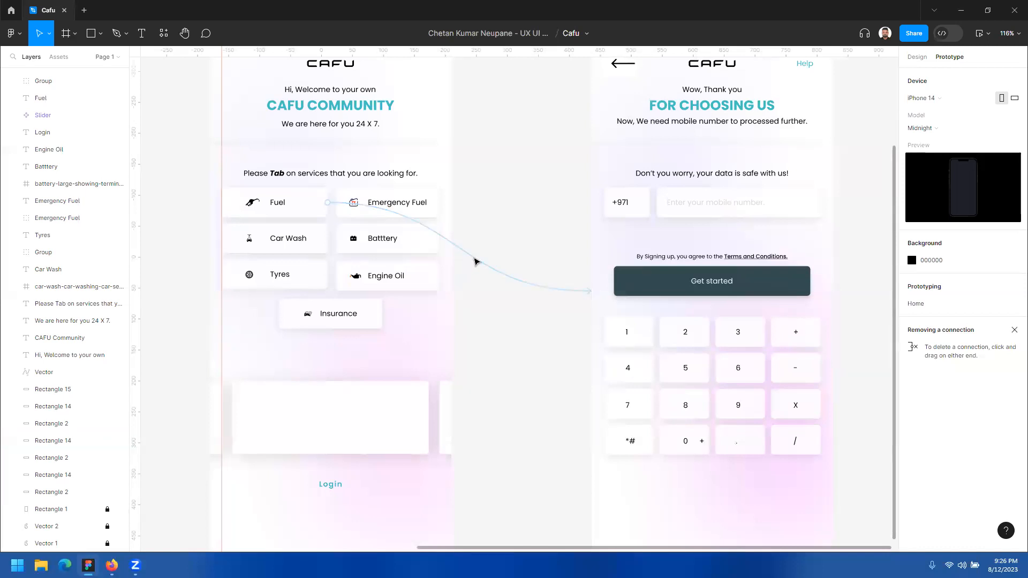
Step: Connect the back arrow on Splace Screen 2 to Splace Screen 1 with an On tap, Navigate to, Instant interaction
scroll(487, 289, up, 2)
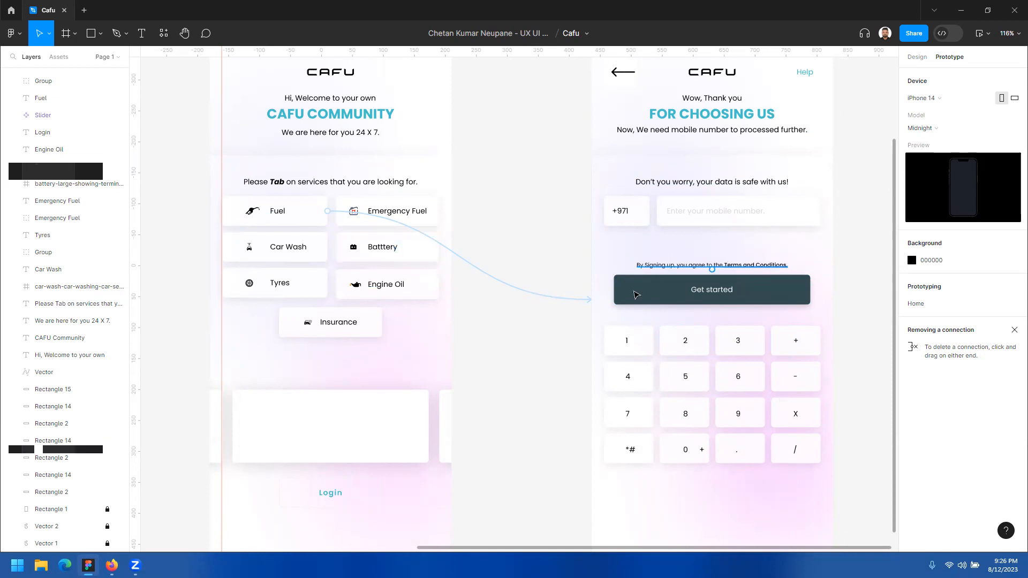
scroll(638, 300, up, 1)
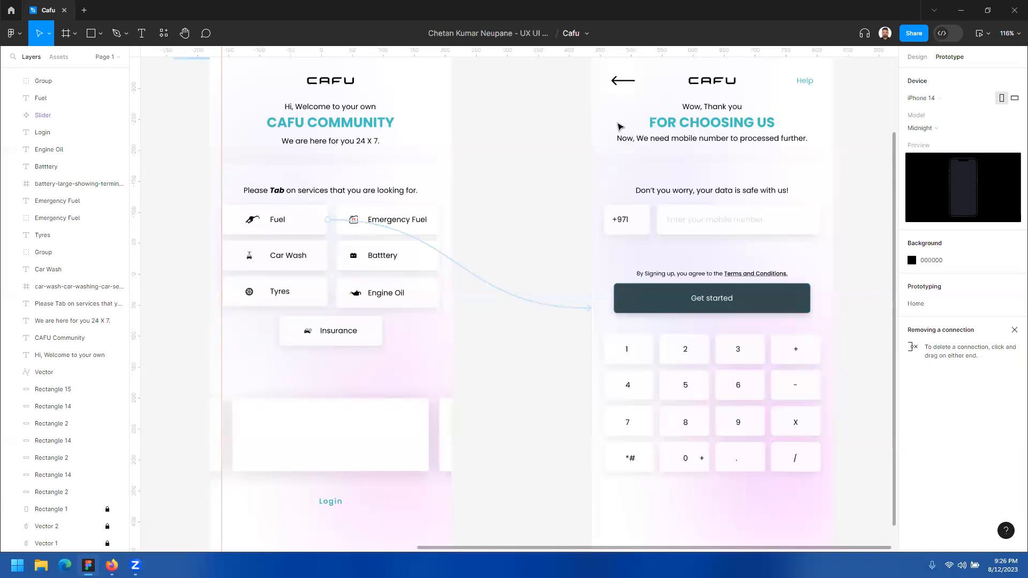
scroll(621, 115, up, 1)
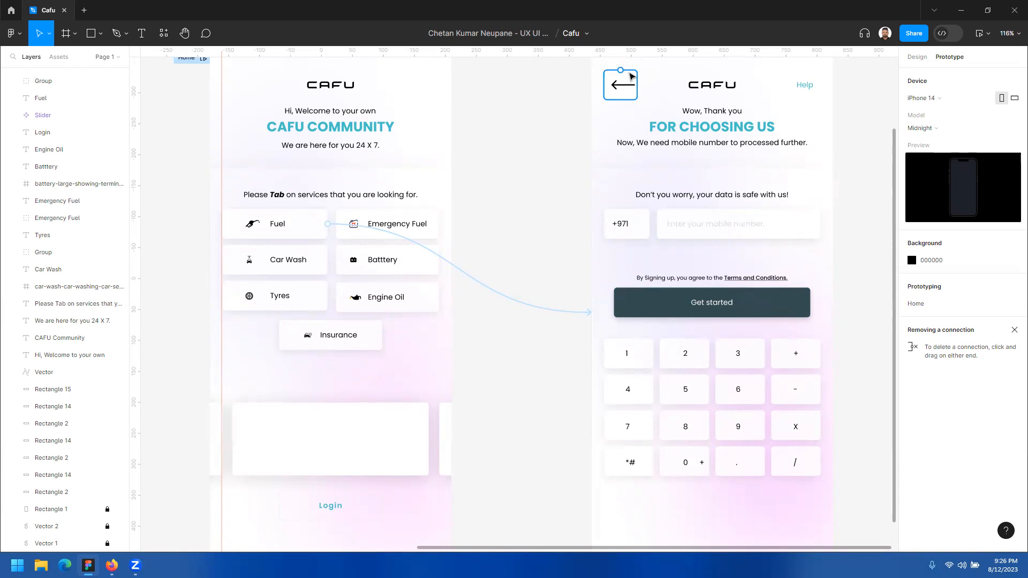
click(631, 78)
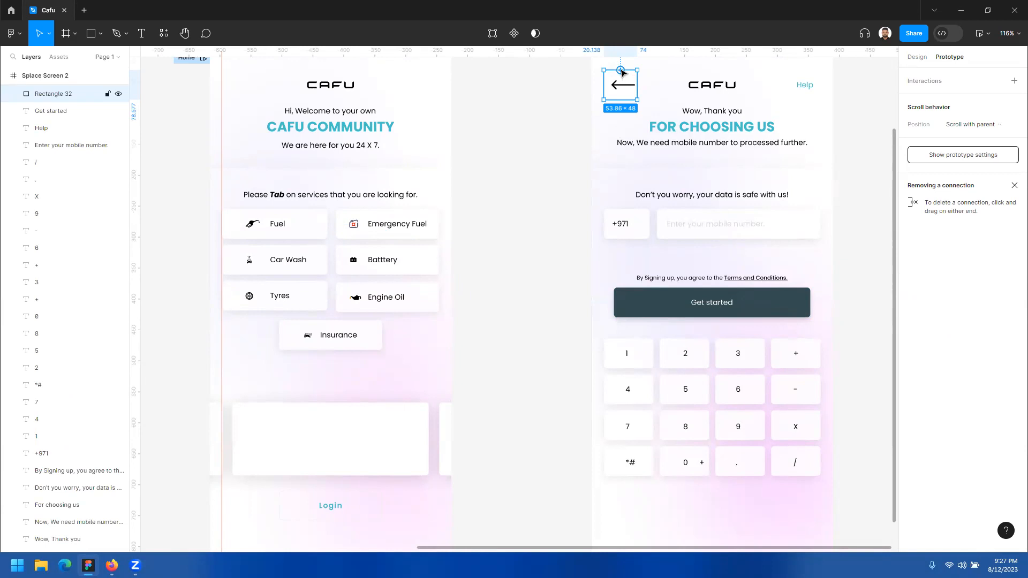
drag(622, 70, 443, 176)
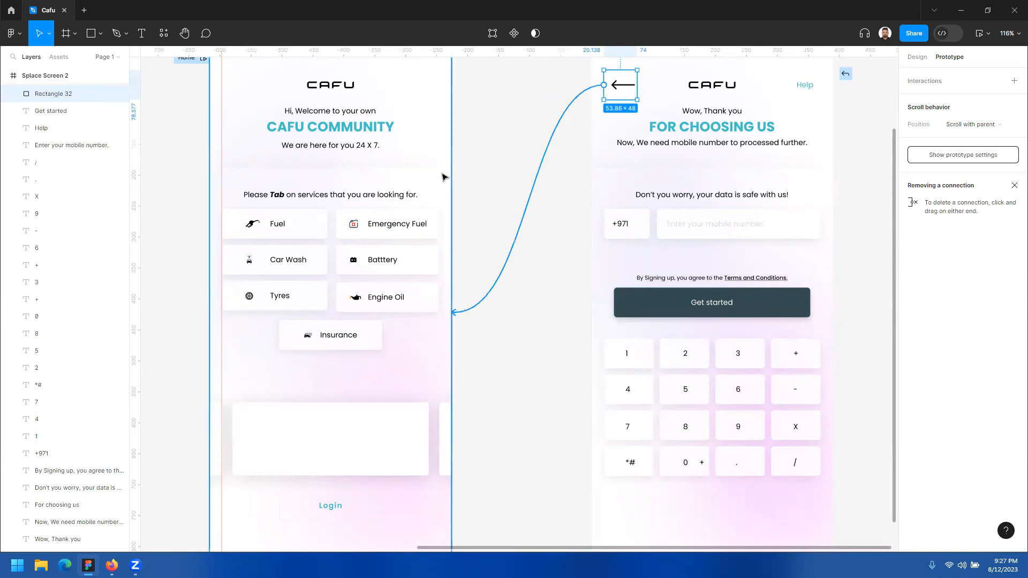
mouse_move(443, 177)
mouse_down()
mouse_move(704, 174)
mouse_move(681, 193)
mouse_move(528, 143)
mouse_move(450, 188)
mouse_up()
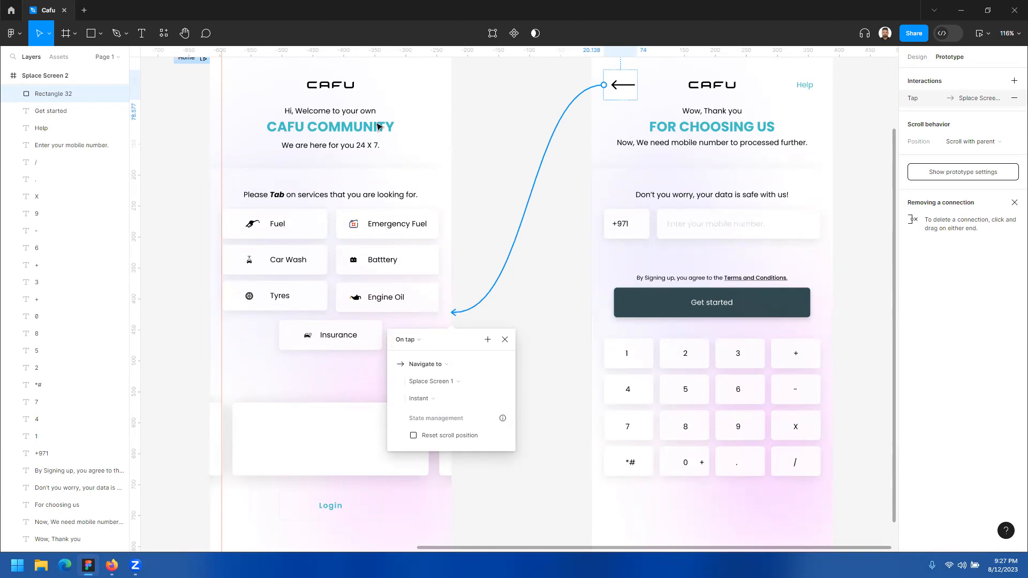
Step: Open a preview of the Home flow starting at Splace Screen 1 and shift its window over the canvas
scroll(220, 151, up, 1)
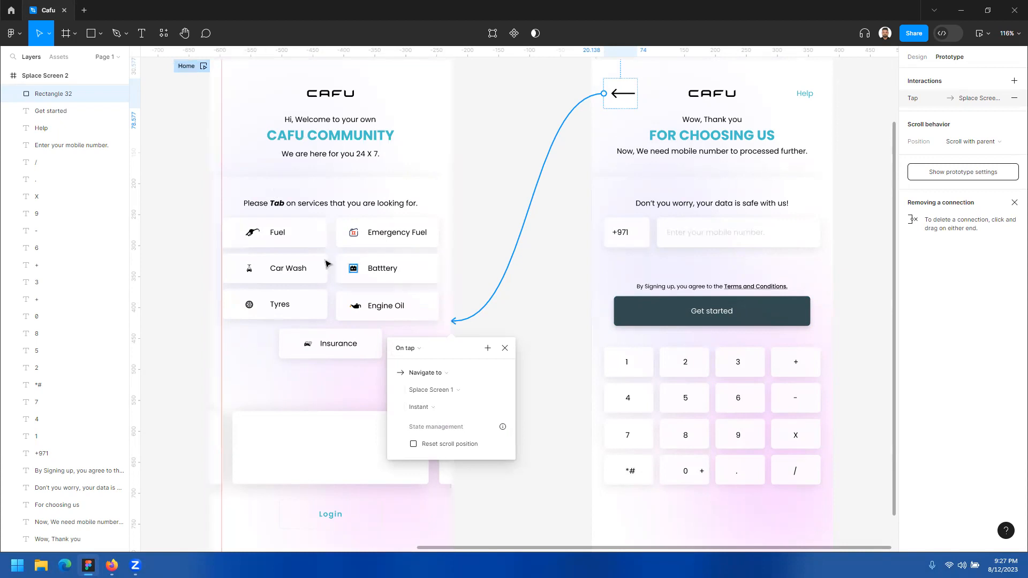
click(312, 232)
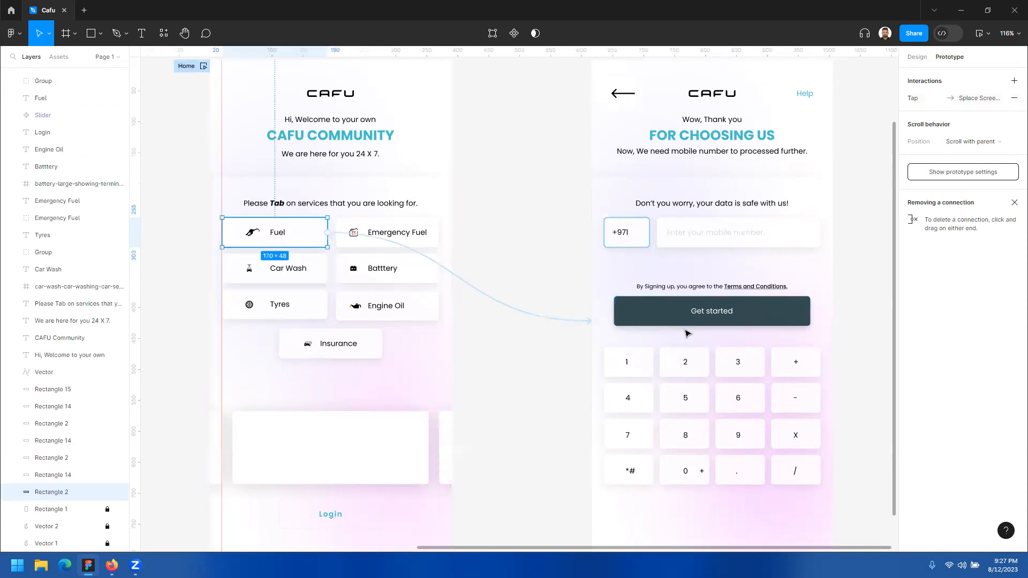
scroll(679, 298, up, 1)
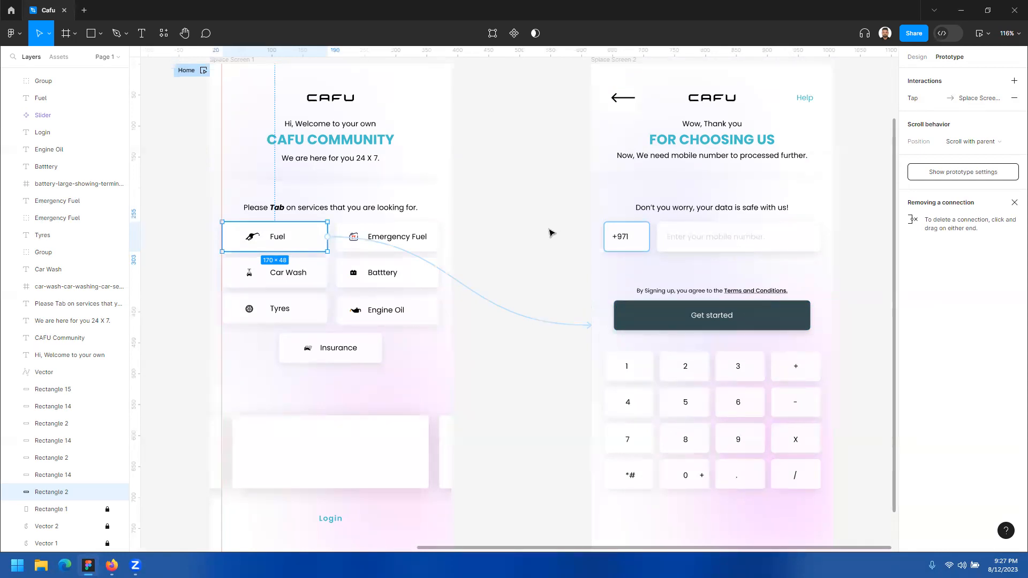
click(187, 71)
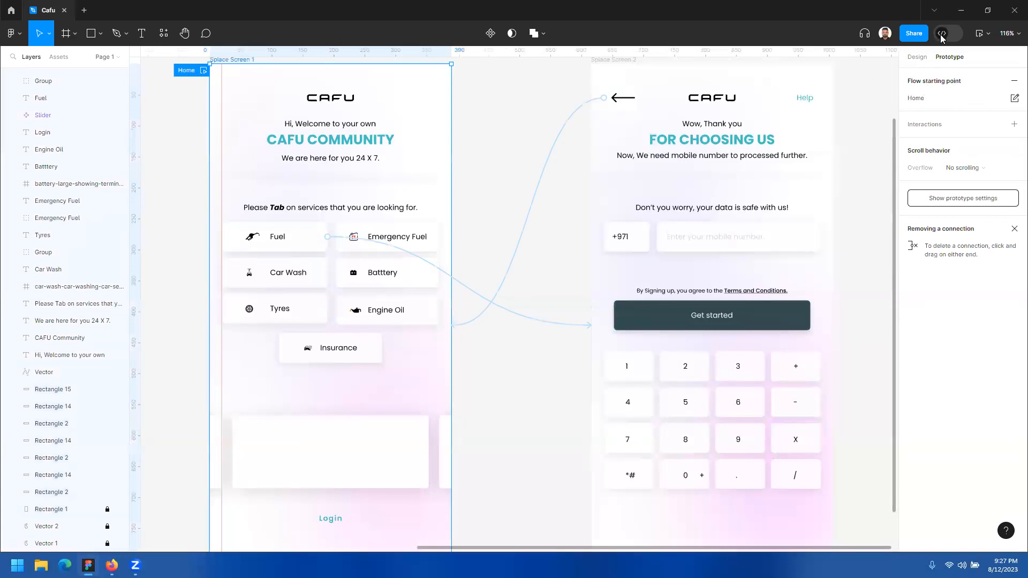
click(989, 36)
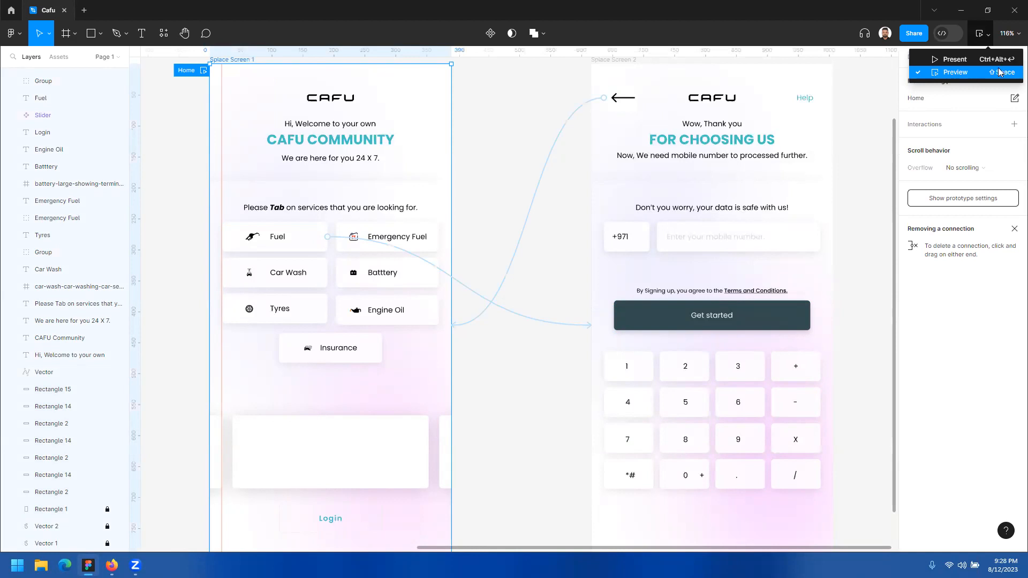
click(955, 72)
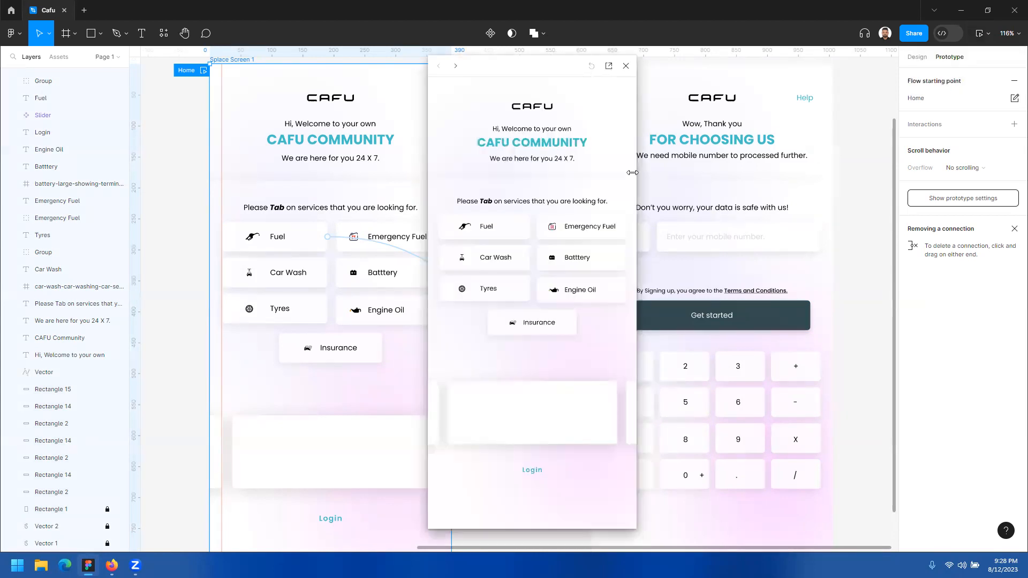
drag(532, 68, 429, 69)
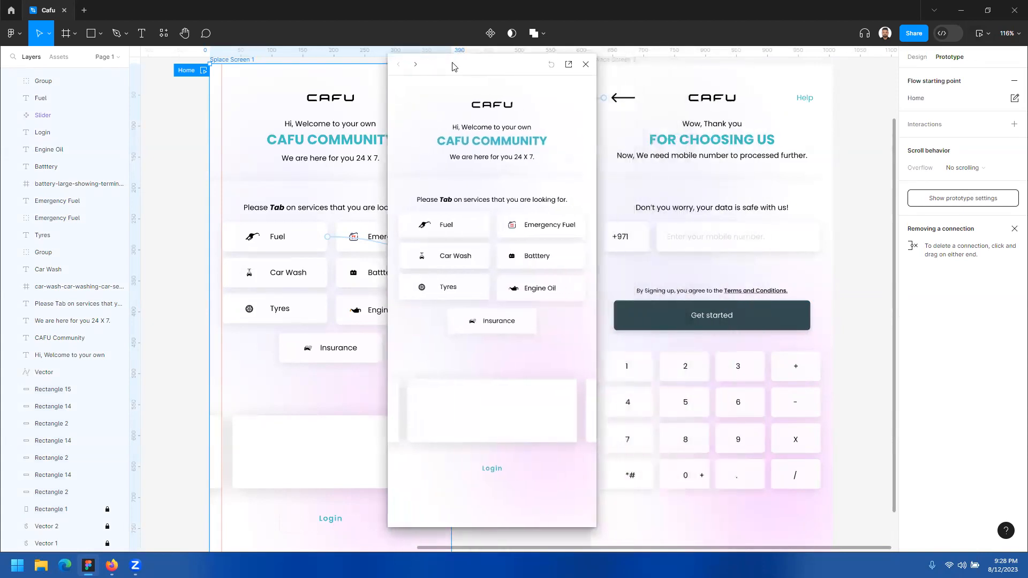
Step: Test the preview of Splace Screen 1 around the unlinked service buttons to check which areas are interactive
click(569, 254)
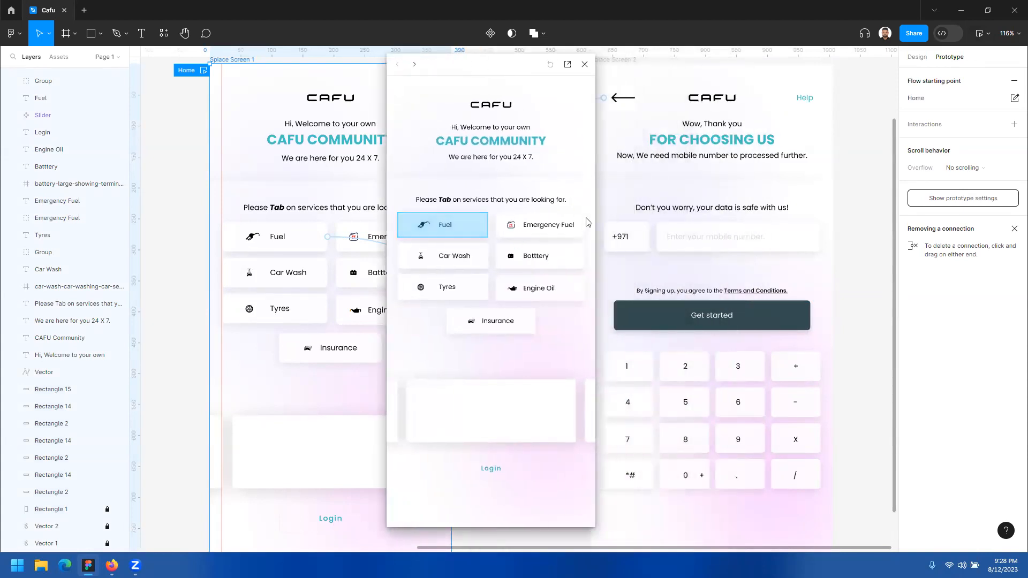
click(479, 293)
click(473, 258)
click(572, 255)
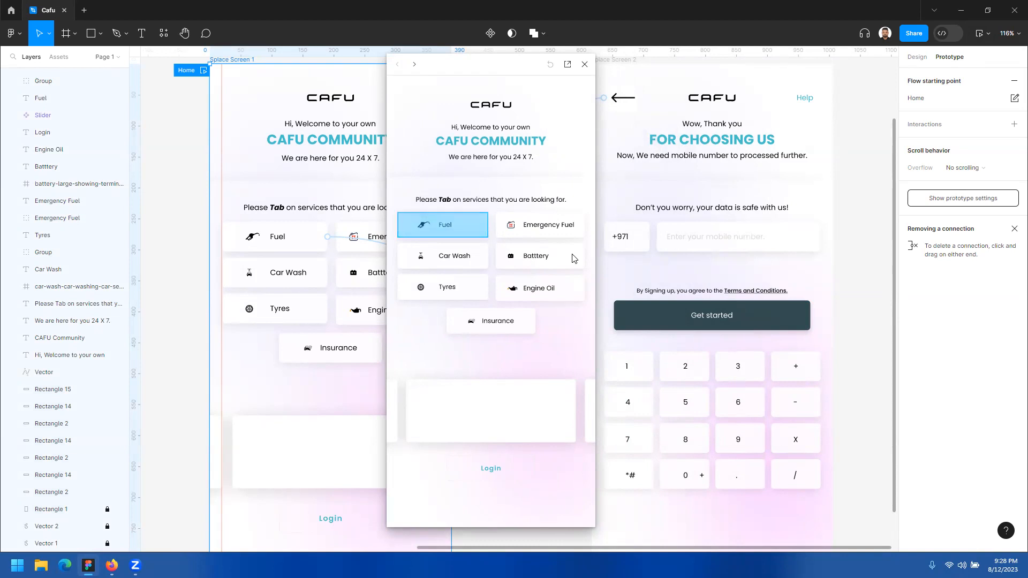
click(569, 223)
click(472, 281)
click(569, 275)
click(561, 228)
click(561, 278)
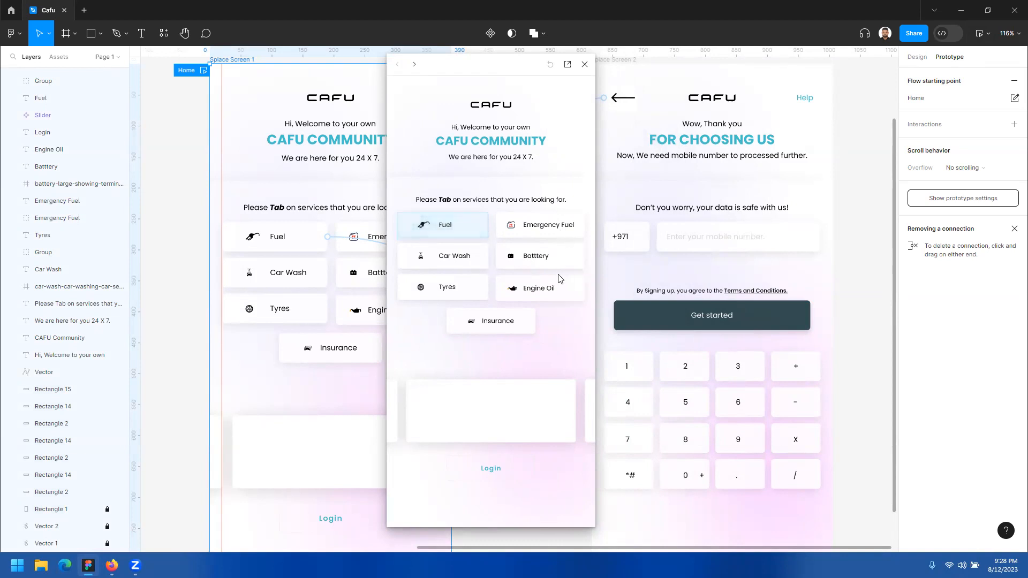
click(474, 275)
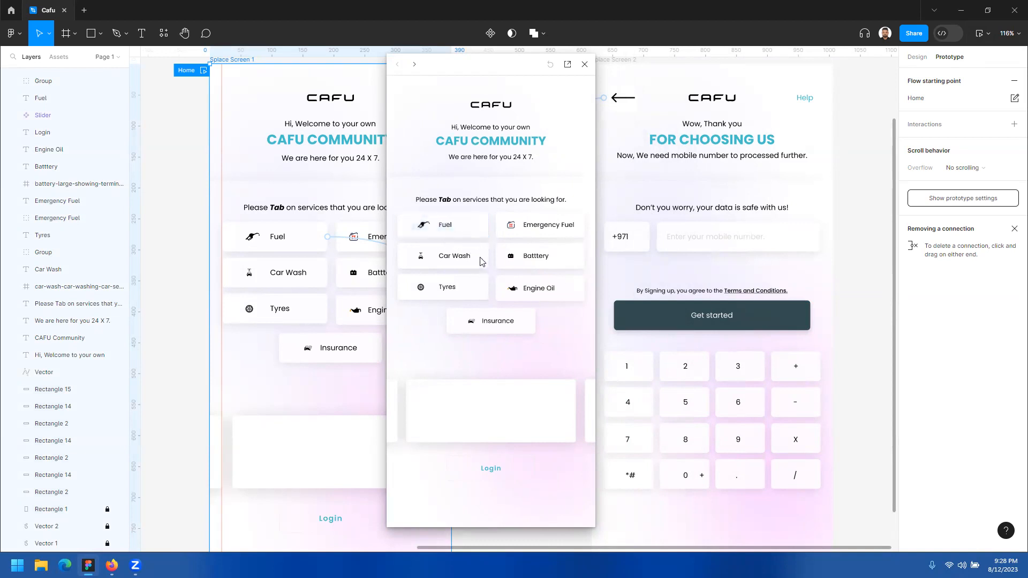
click(477, 282)
click(556, 262)
click(480, 256)
Step: Test the Fuel link and the back arrow in the preview, and close the preview window
click(473, 230)
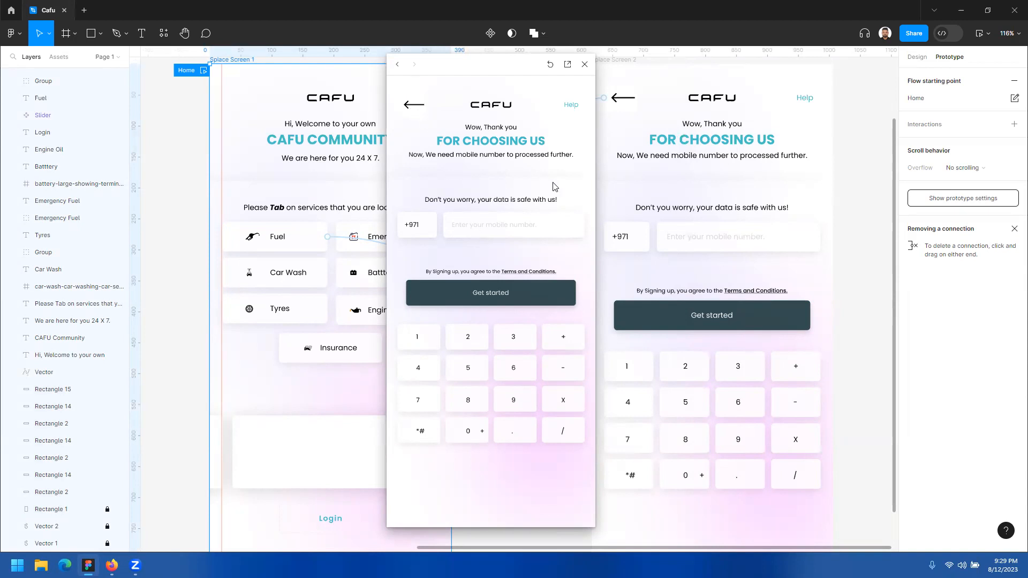
click(484, 194)
click(442, 187)
click(412, 103)
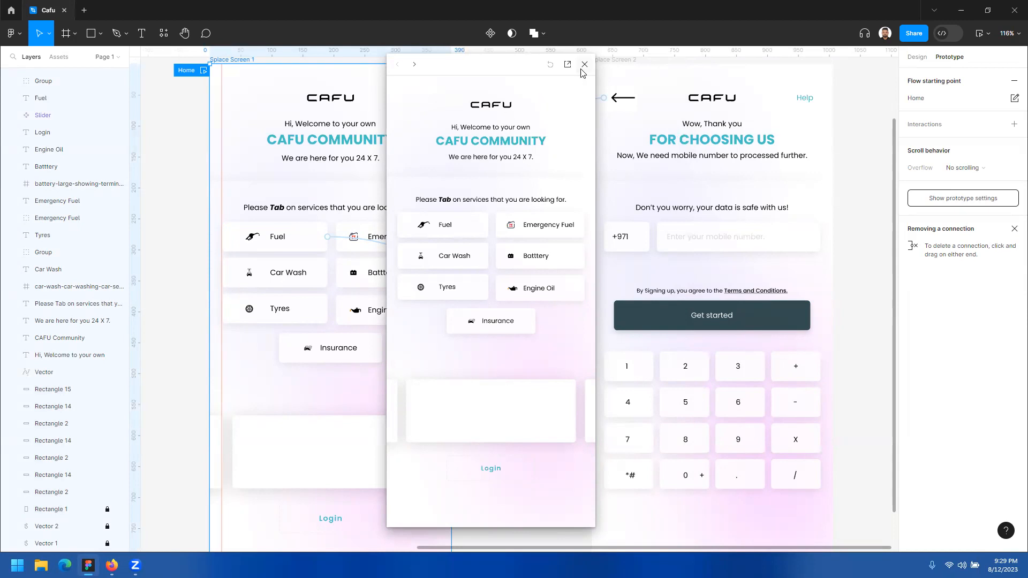
drag(500, 71, 745, 87)
click(520, 100)
click(753, 83)
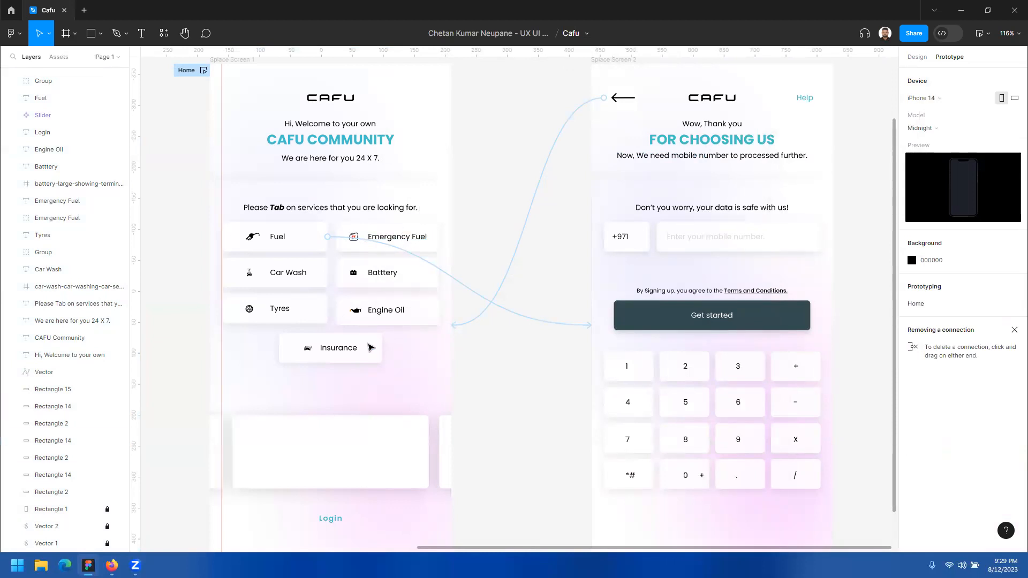
Step: Connect the Insurance, Car Wash, Tyres, Engine Oil, Batttery and Emergency Fuel buttons together to Splace Screen 2
click(374, 345)
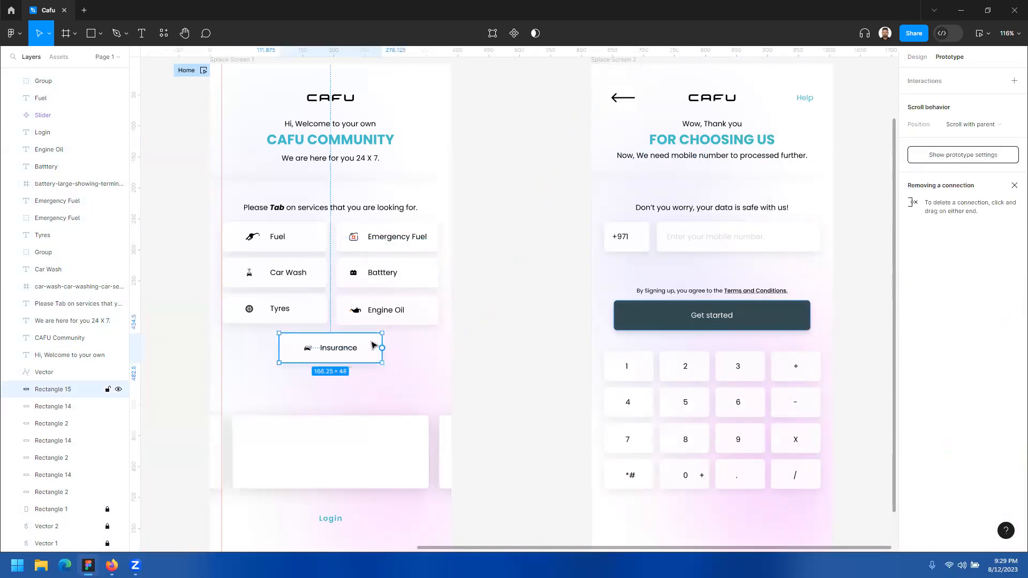
click(322, 269)
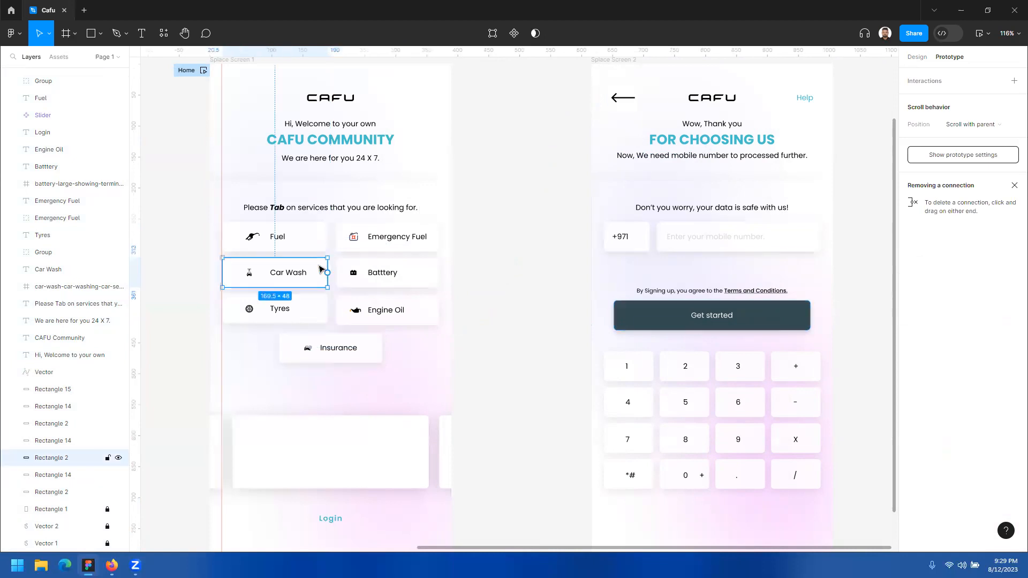
shift+click(320, 308)
shift+click(374, 348)
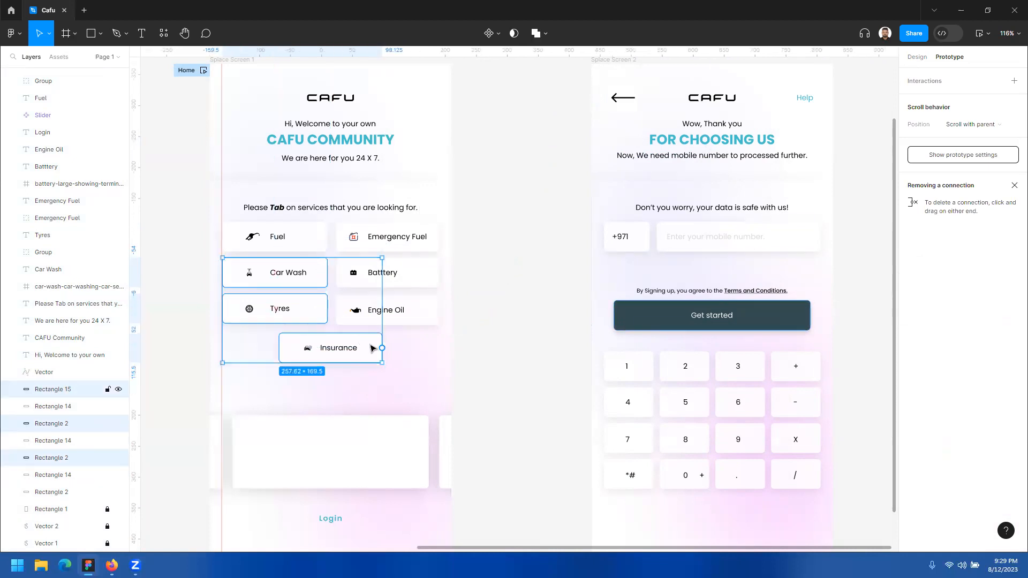
shift+click(431, 311)
shift+click(428, 274)
shift+click(435, 245)
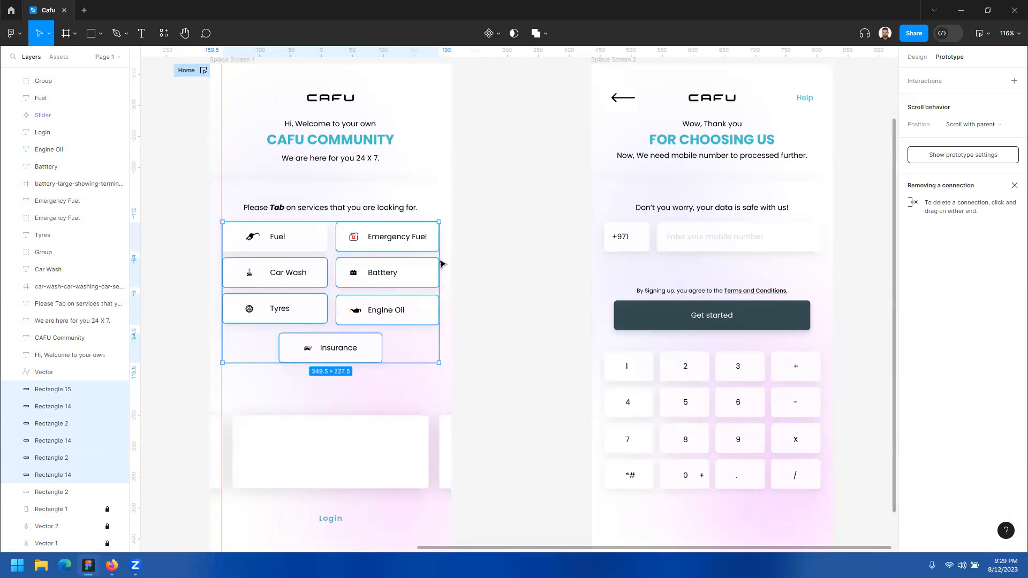
mouse_move(439, 272)
mouse_down()
mouse_move(592, 266)
mouse_move(610, 289)
mouse_up()
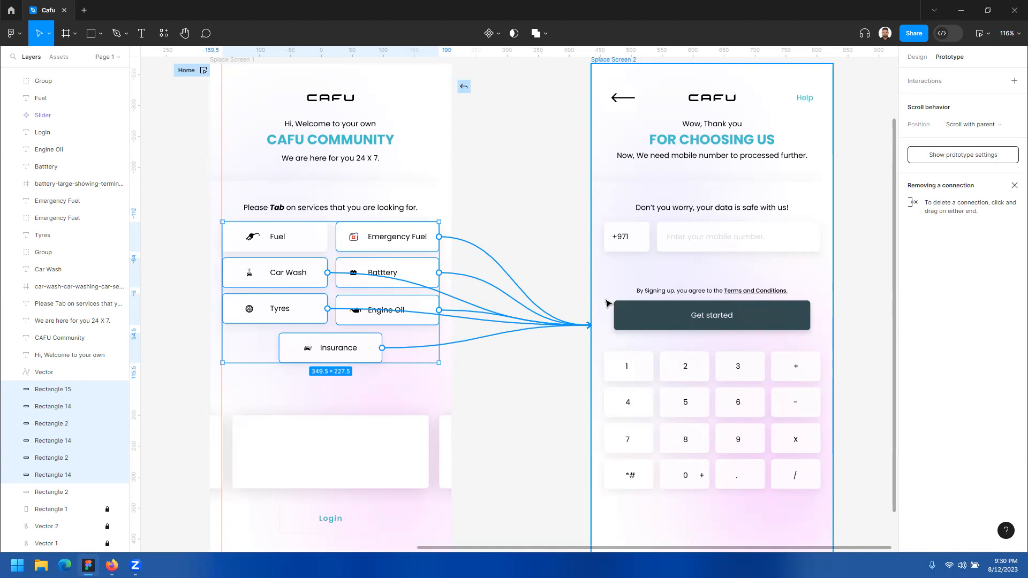
mouse_move(589, 325)
mouse_down()
mouse_move(510, 303)
mouse_move(606, 302)
mouse_move(607, 316)
mouse_up()
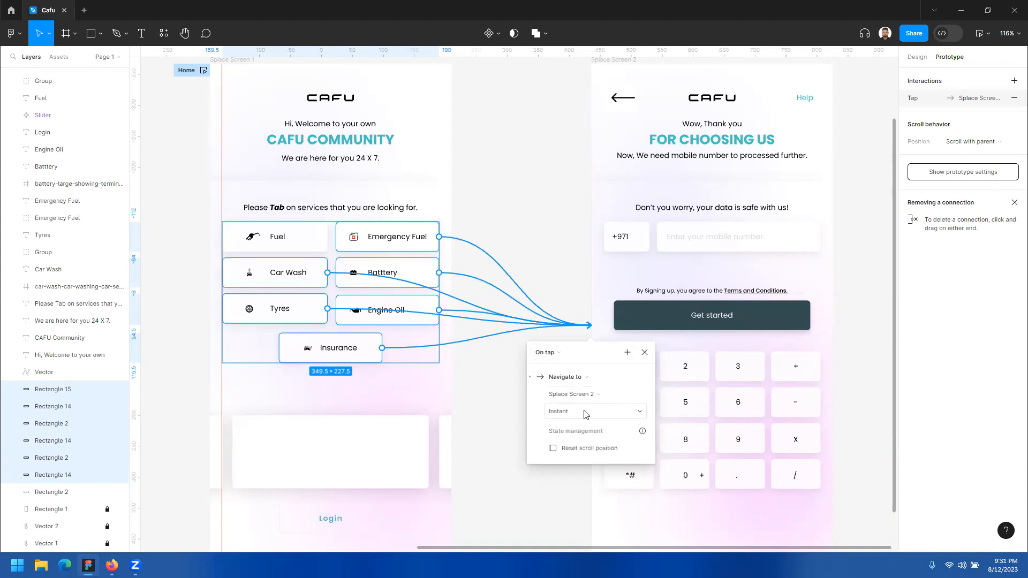
Step: Set the six service buttons' connection animation to Dissolve with Ease in and out easing
click(572, 413)
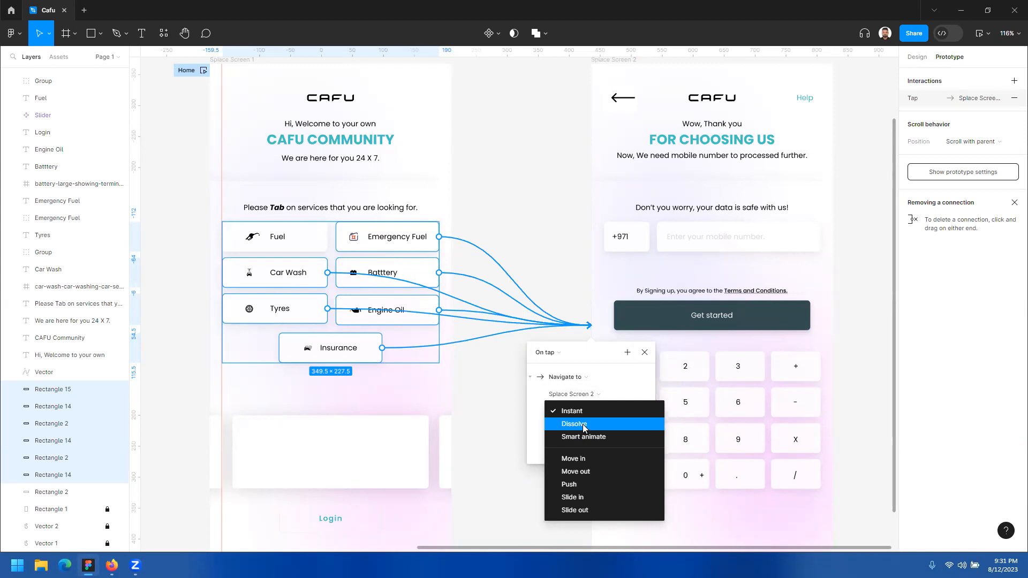
click(582, 426)
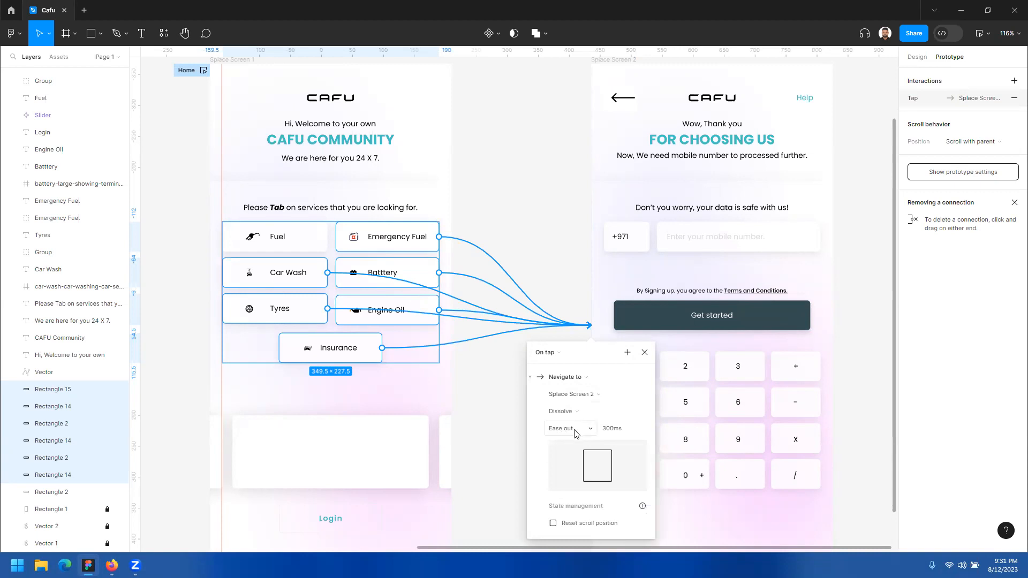
click(575, 431)
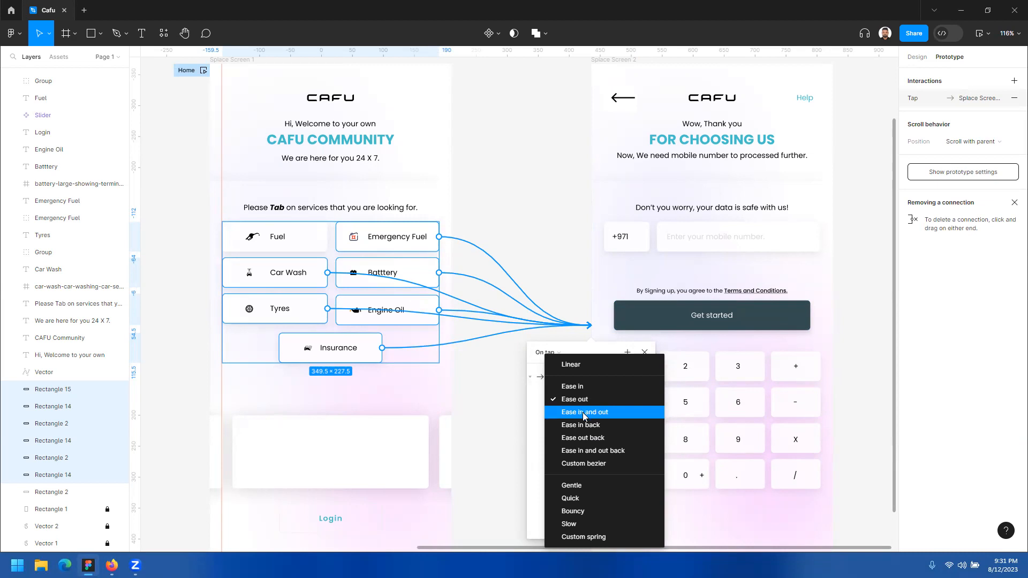
click(584, 411)
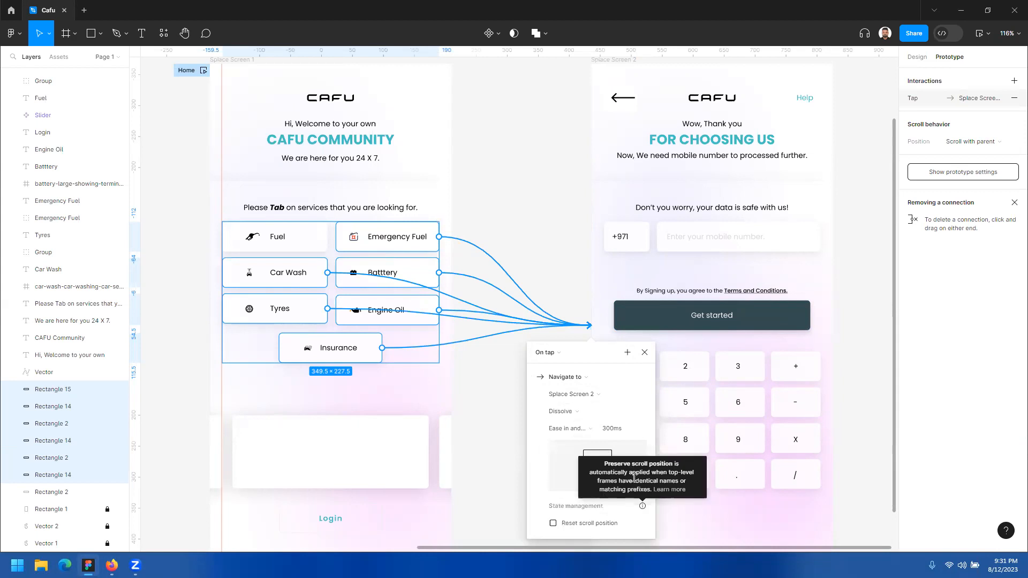
scroll(652, 481, down, 1)
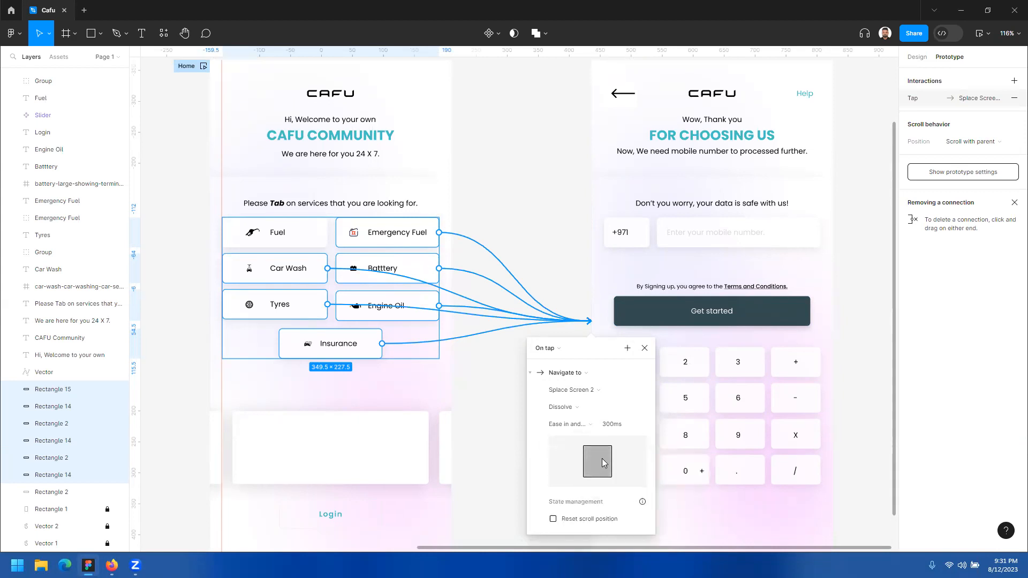
Step: Set the duration of the service buttons' Dissolve animation to 500ms
click(616, 424)
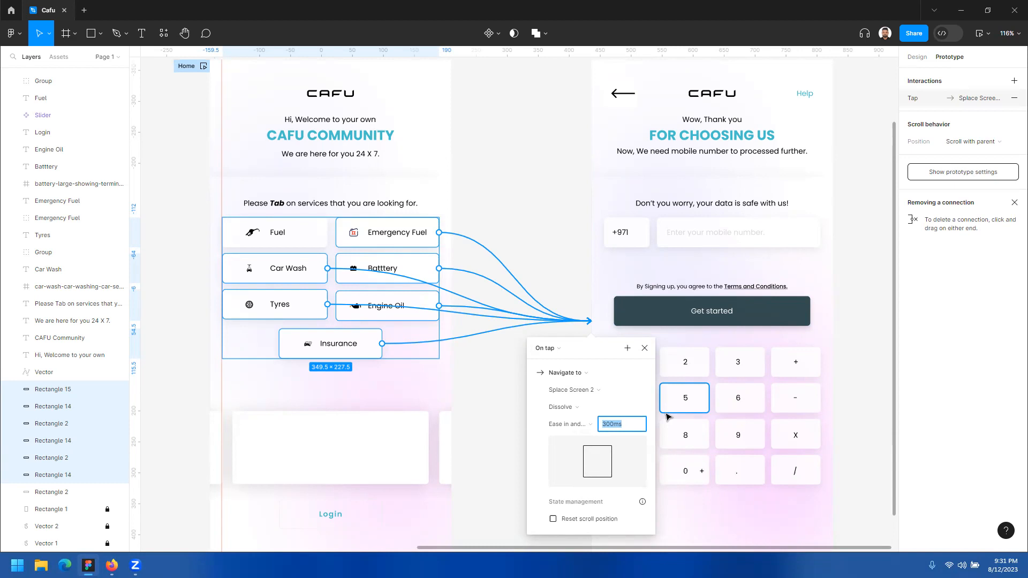
click(632, 426)
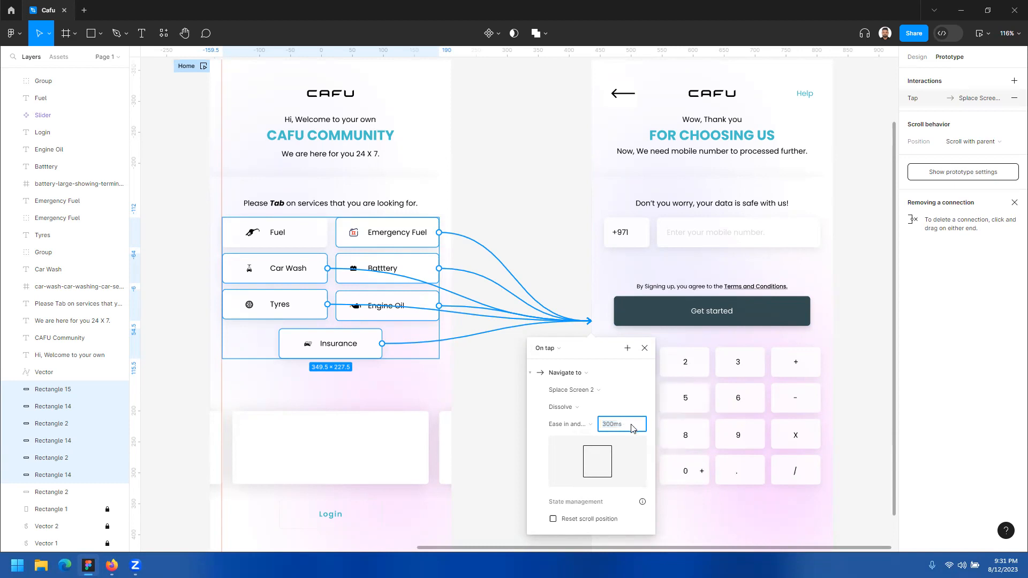
key(shift+Up)
key(shift+Up)
key(shift+Up)
key(shift+Up)
key(shift+Up)
key(shift+Up)
key(shift+Up)
key(shift+Up)
text(500ms)
click(585, 346)
Step: Review the easing options of the Dissolve animation, keep its current easing, and dismiss the interaction details
click(569, 423)
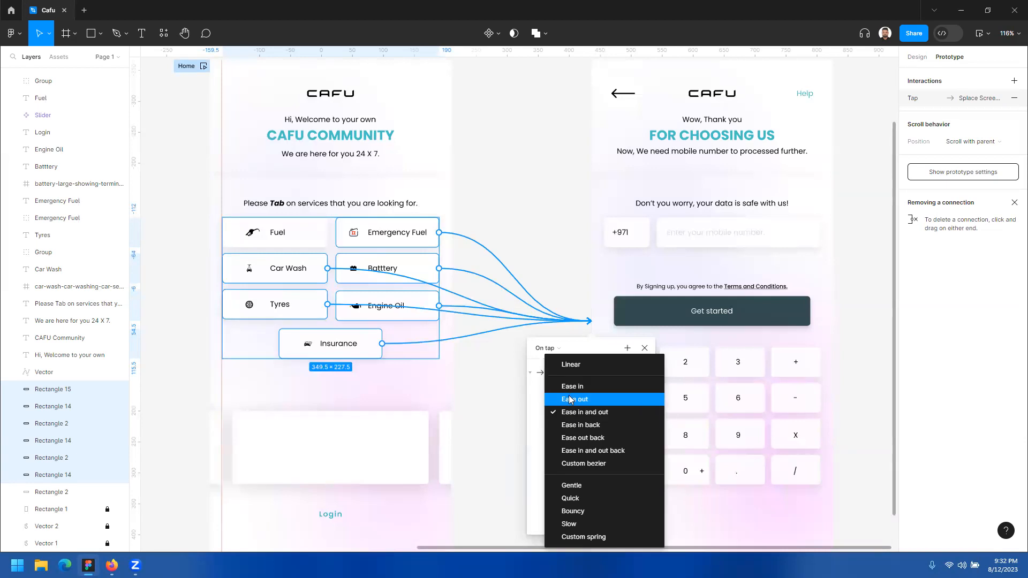
click(571, 400)
click(559, 427)
click(568, 420)
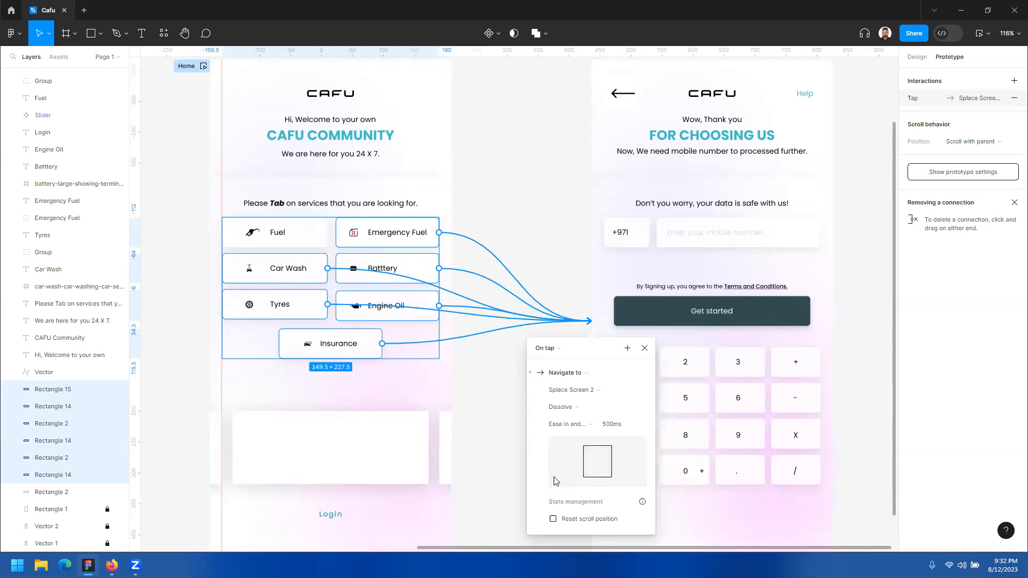
scroll(572, 417, down, 2)
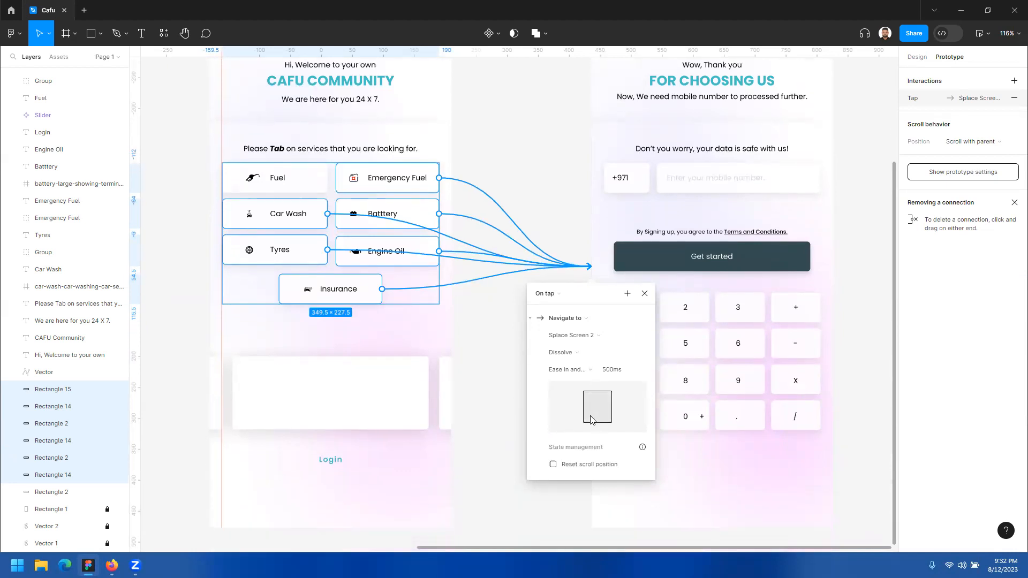
scroll(592, 420, up, 1)
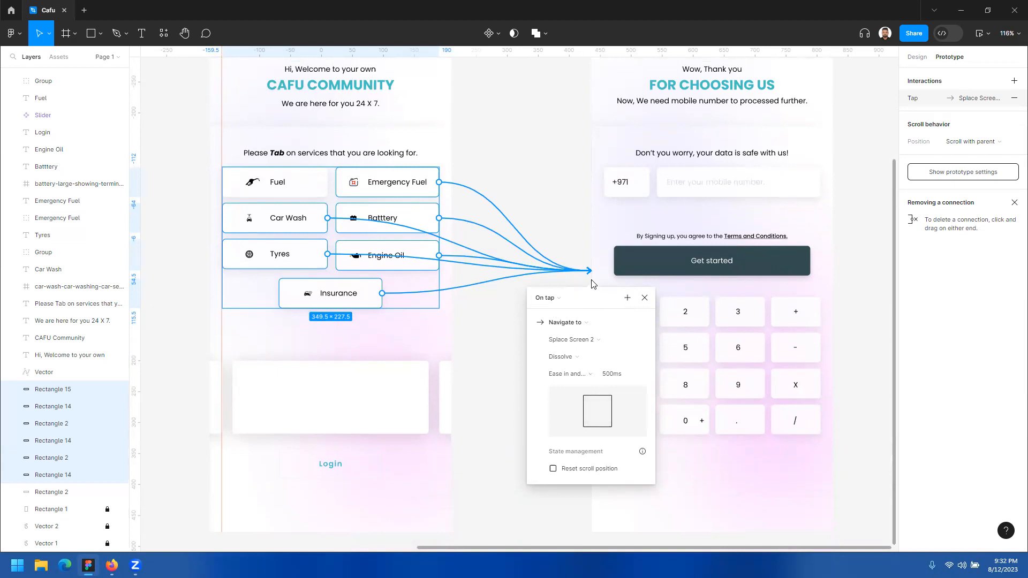
click(570, 217)
Step: Preview the Home flow again from Splace Screen 1 with all service buttons connected
scroll(261, 107, up, 1)
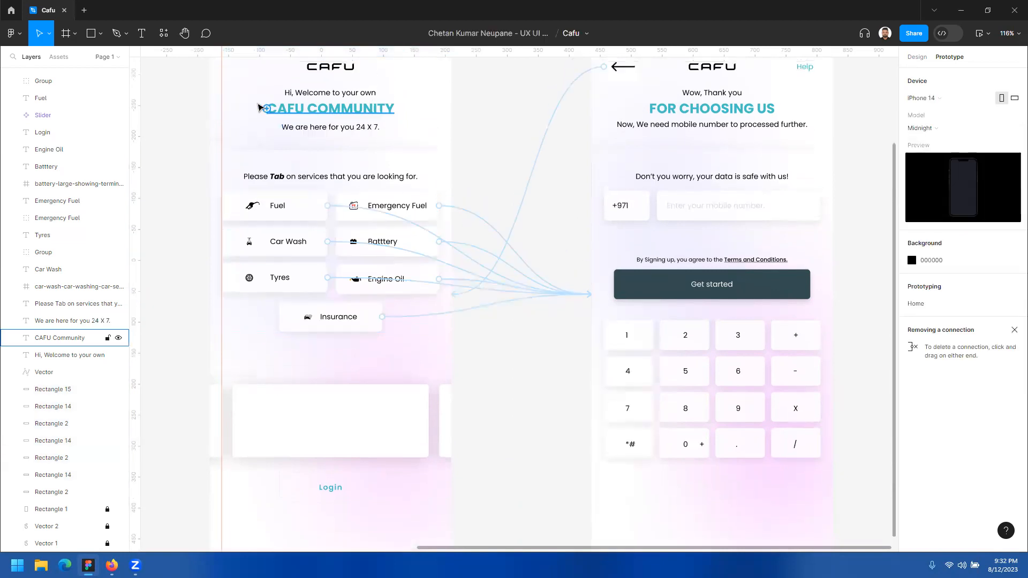
scroll(260, 107, up, 2)
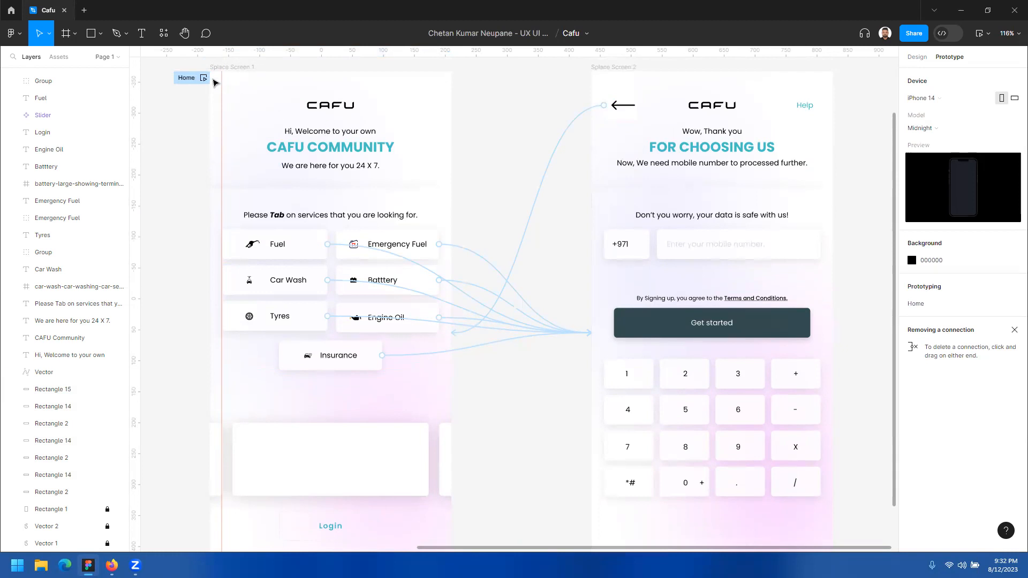
click(187, 79)
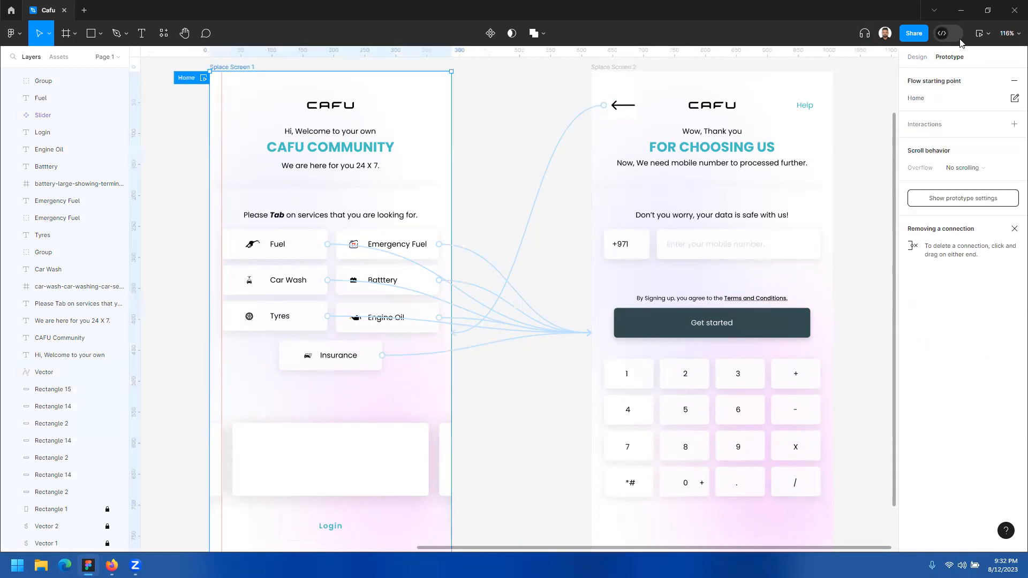
click(988, 34)
click(950, 73)
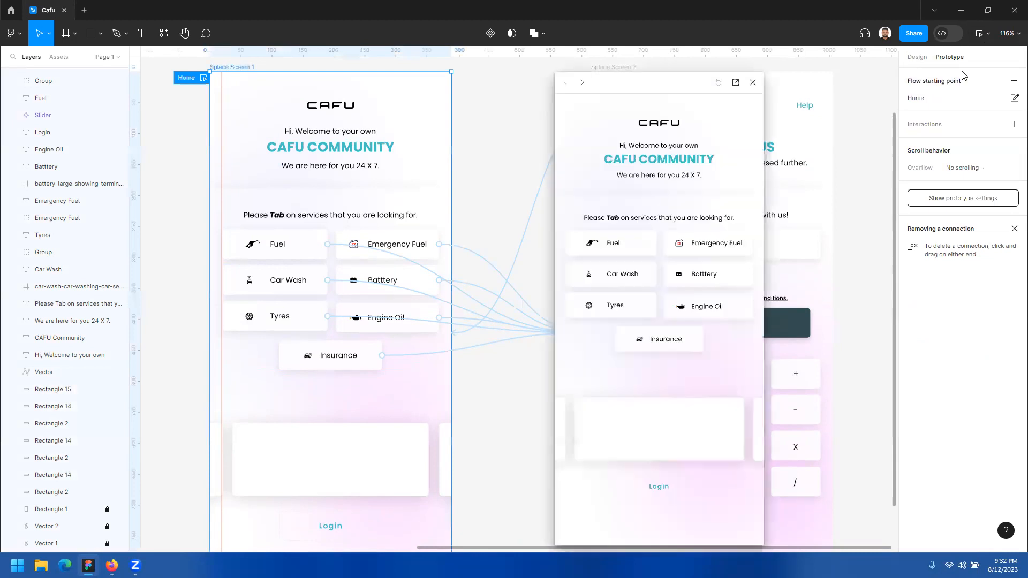
Step: Test the Fuel and Car Wash buttons and the back arrow's return to Splace Screen 1 in the flow preview
drag(629, 87, 575, 82)
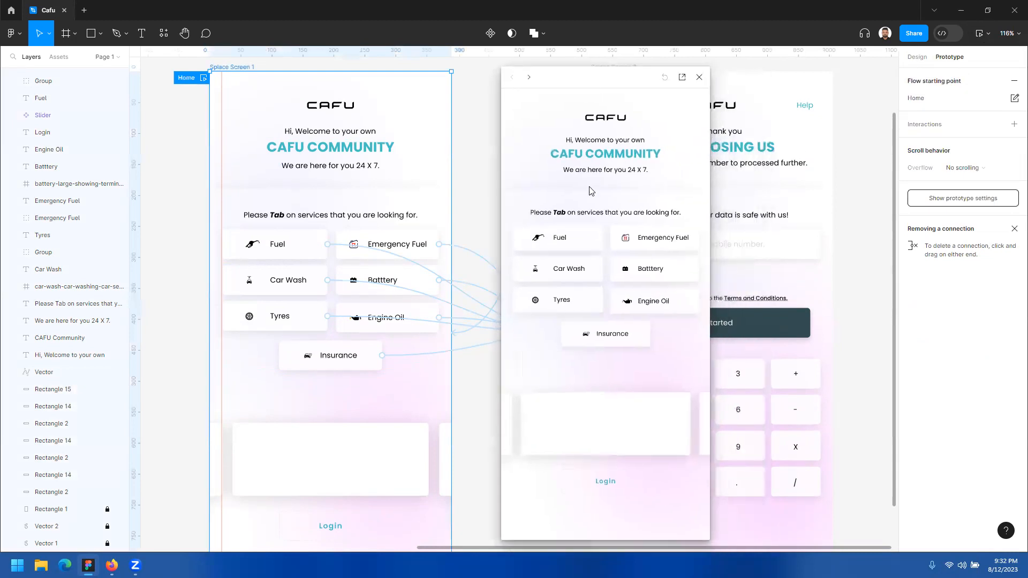
click(586, 237)
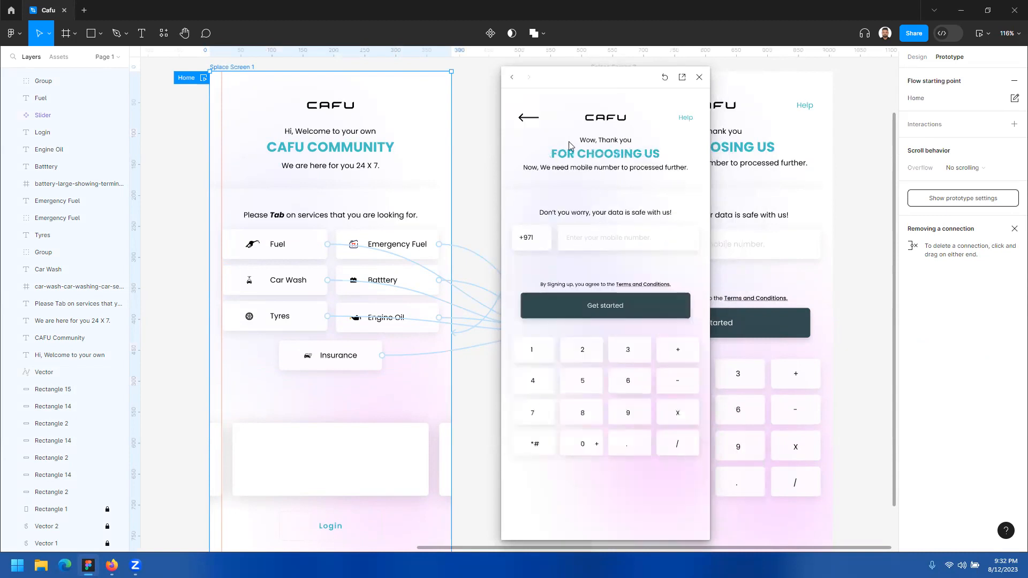
click(524, 120)
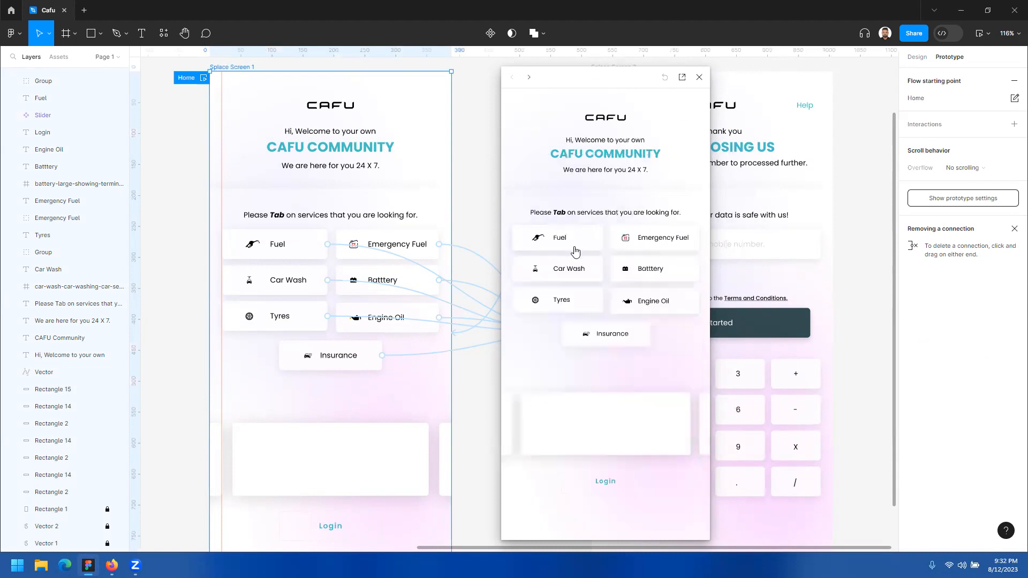
click(592, 268)
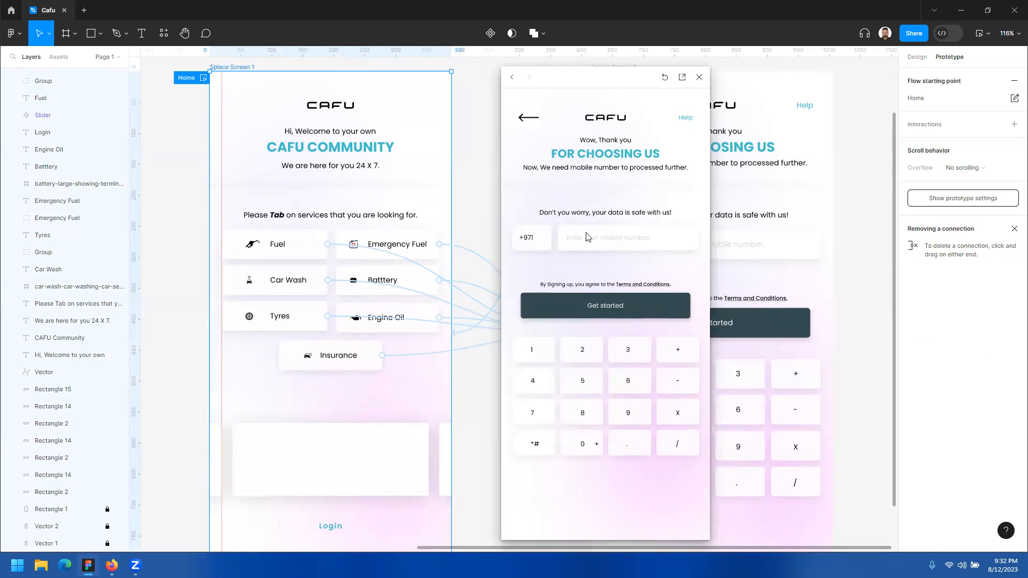
click(526, 112)
Step: Set the animation of the back arrow's connection to Splace Screen 1 to Dissolve with Ease in and out easing
drag(604, 87, 377, 72)
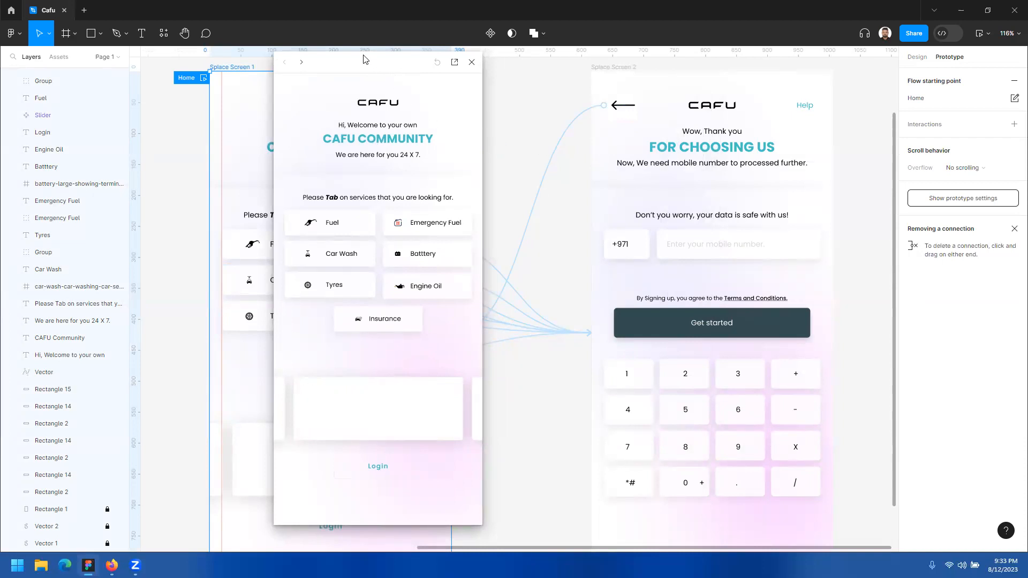
drag(362, 61, 288, 79)
click(547, 170)
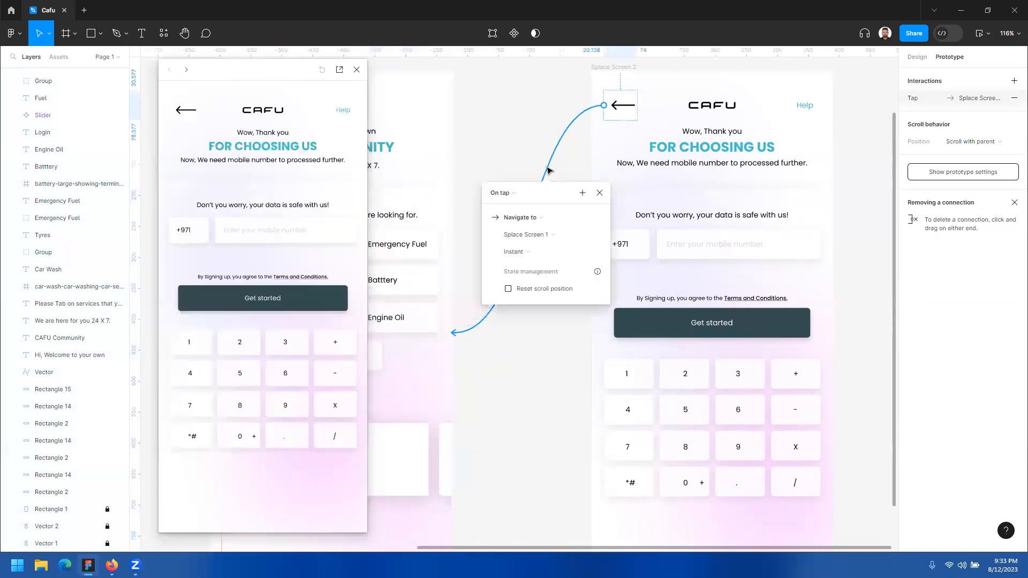
click(526, 252)
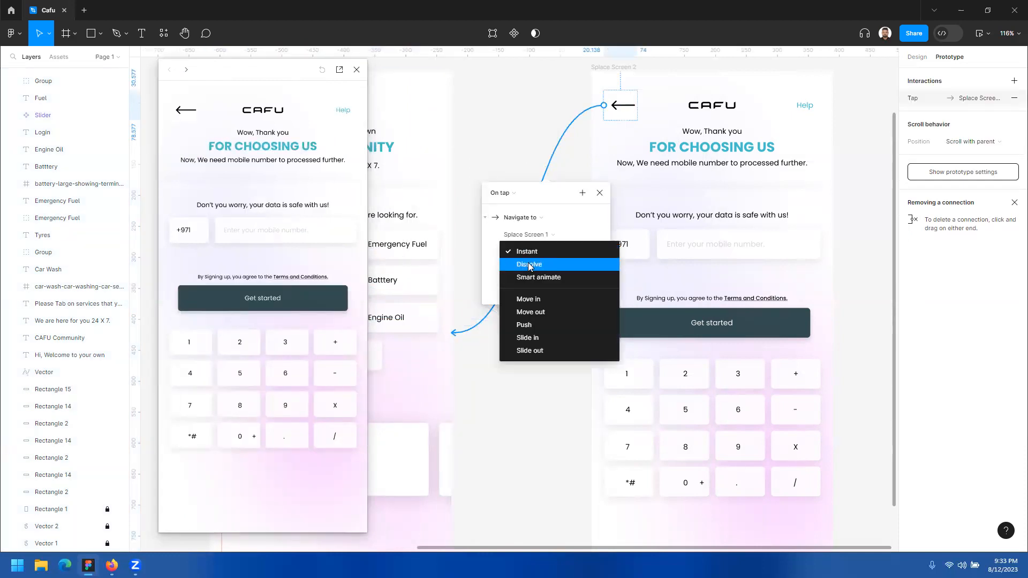
click(529, 266)
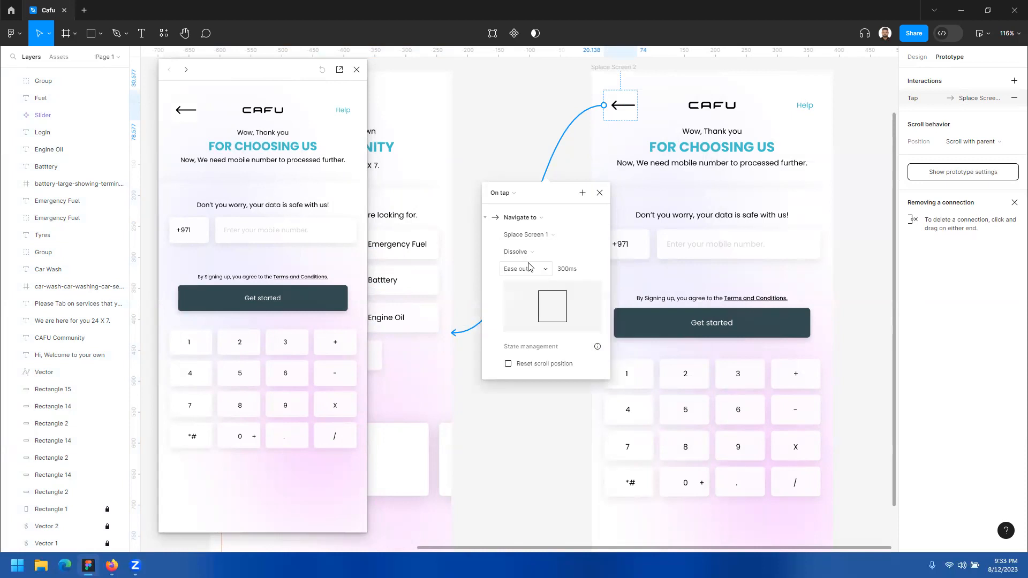
click(530, 253)
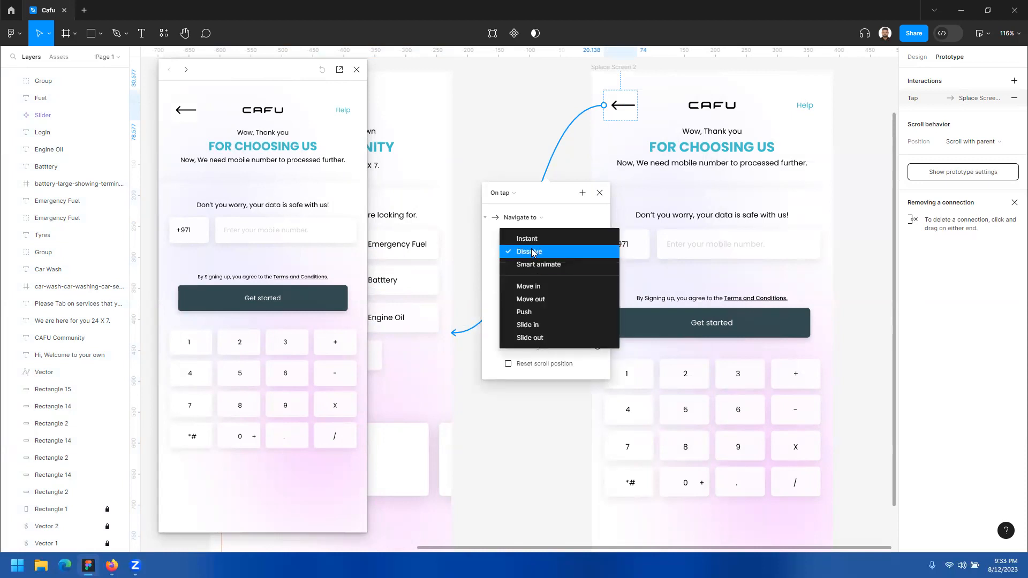
click(533, 252)
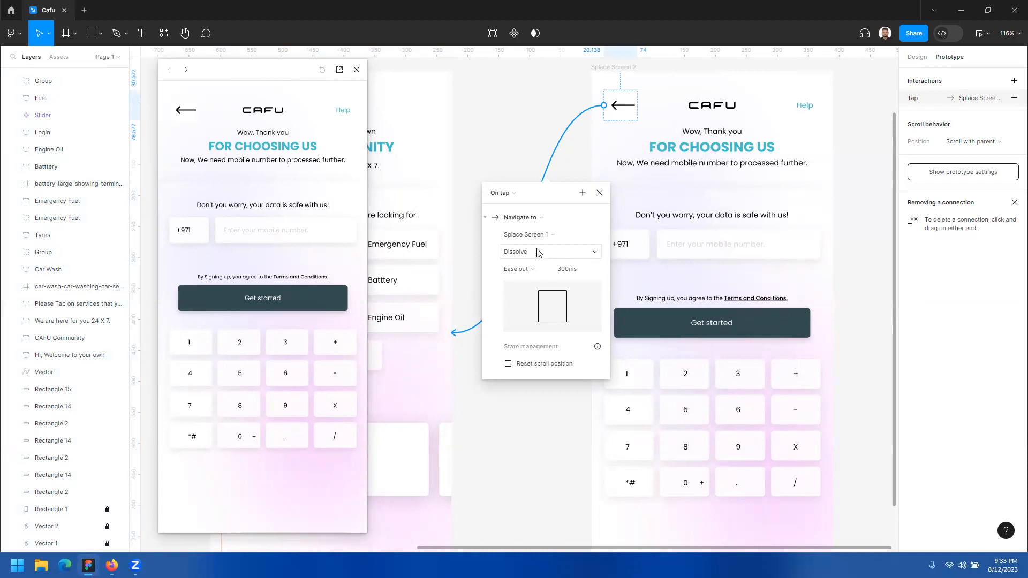
click(522, 269)
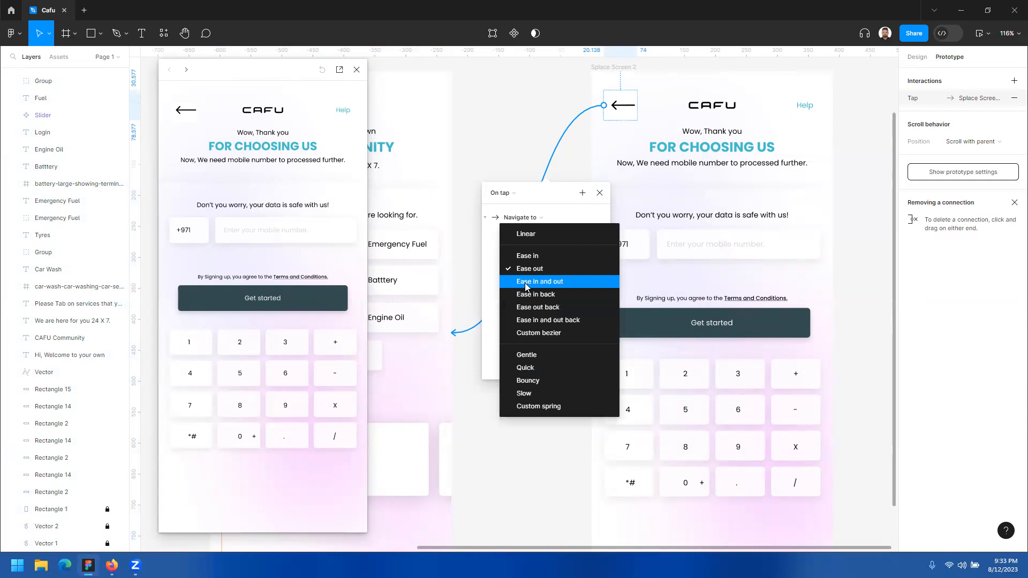
click(525, 284)
Step: Set the back arrow's Dissolve duration to 3000ms and dismiss the interaction details
double_click(576, 276)
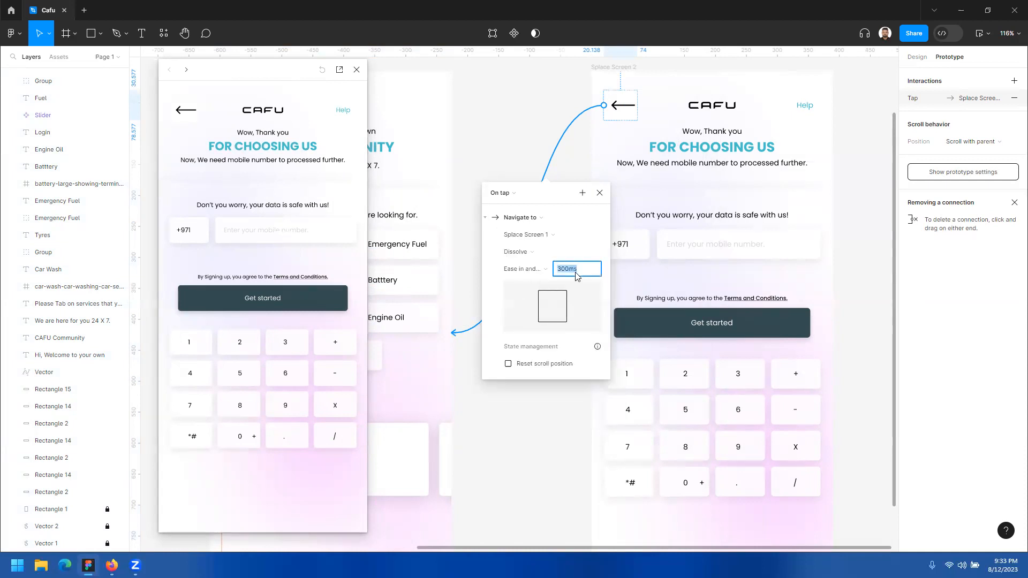
text(33)
key(Return)
drag(259, 77, 726, 93)
click(600, 193)
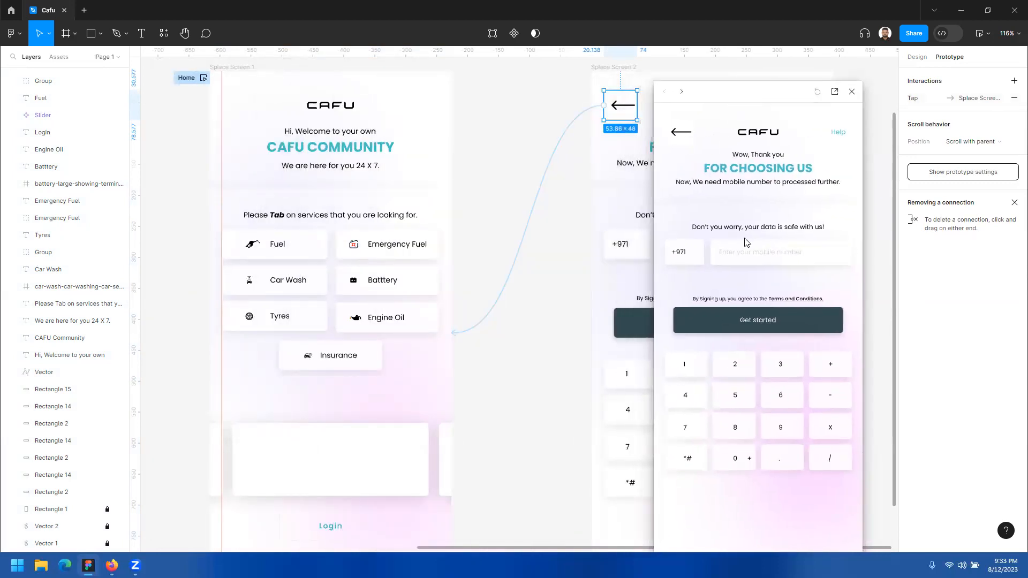
Step: Test the back arrow's dissolve to Splace Screen 1 and the service buttons' transitions in the flow preview
drag(748, 96, 579, 86)
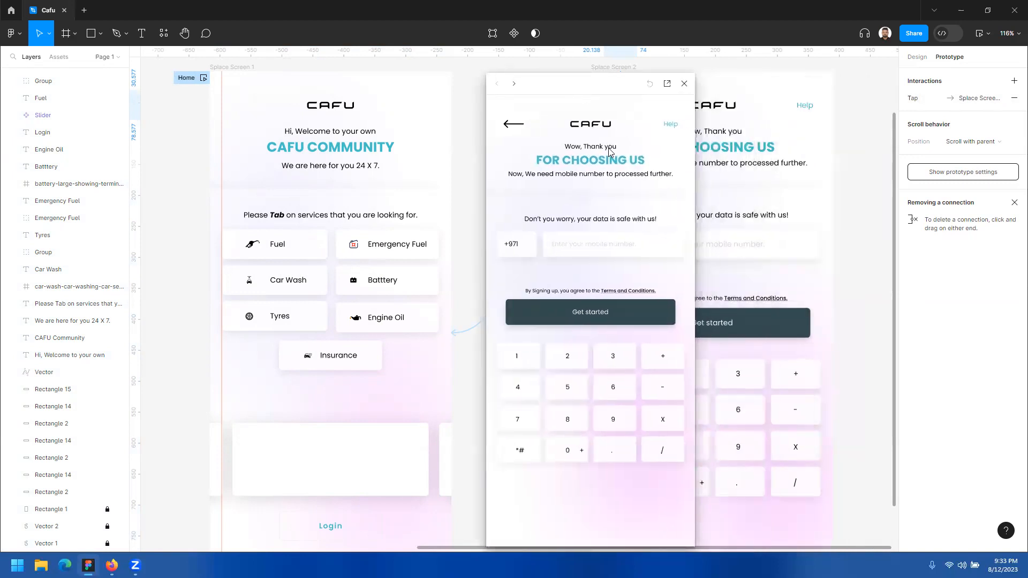
click(642, 128)
click(600, 133)
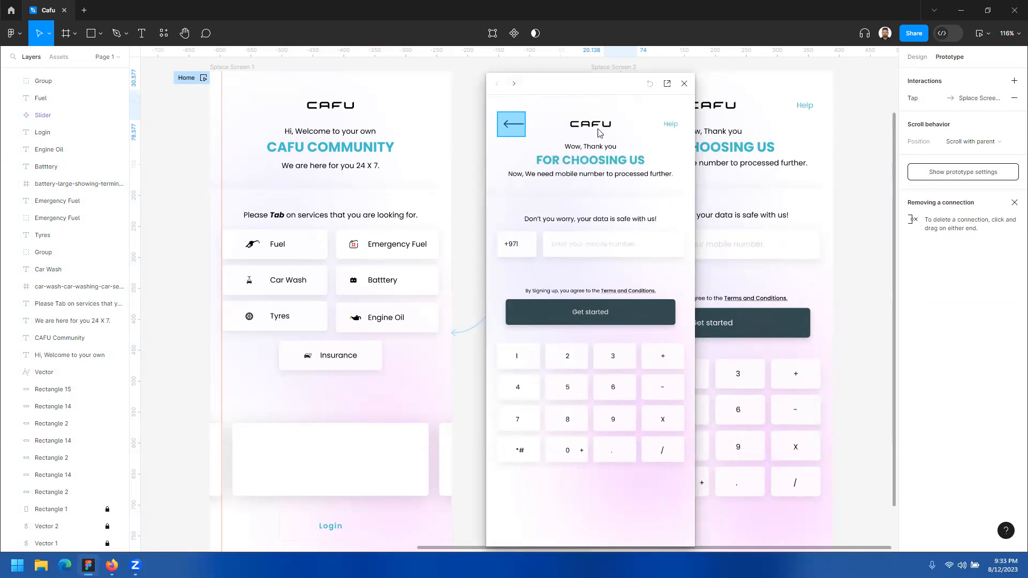
click(520, 121)
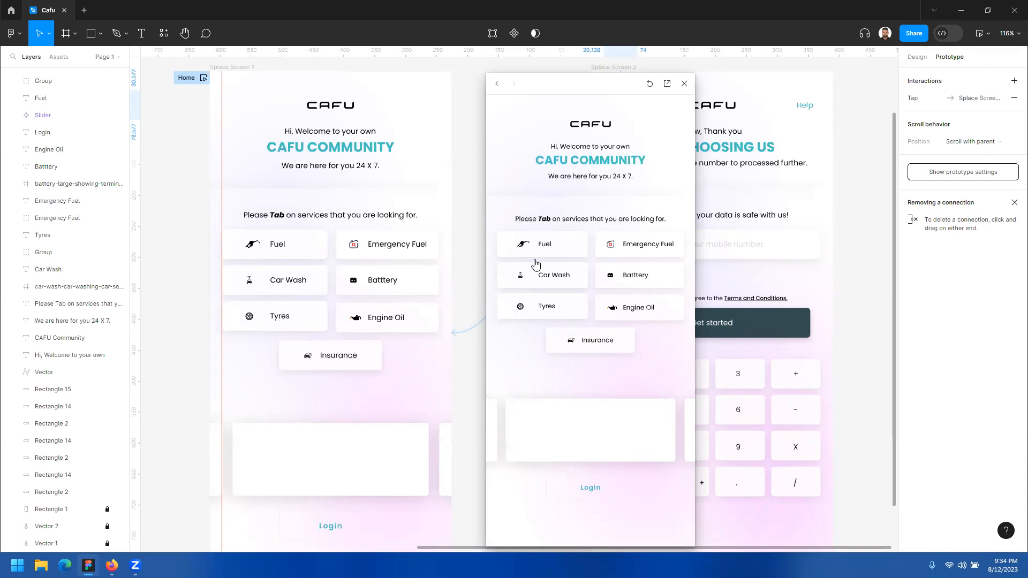
click(574, 248)
click(669, 279)
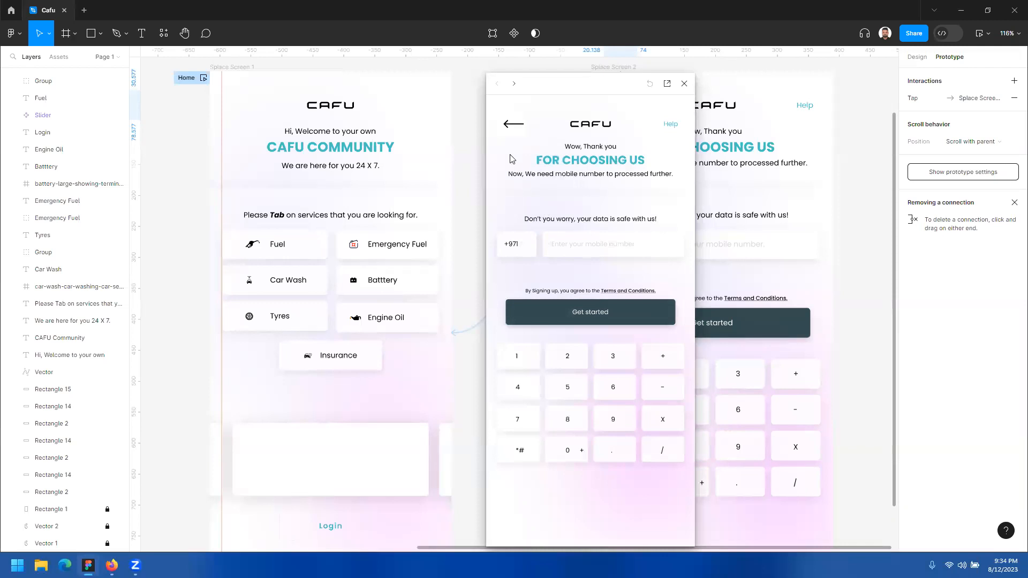
click(631, 321)
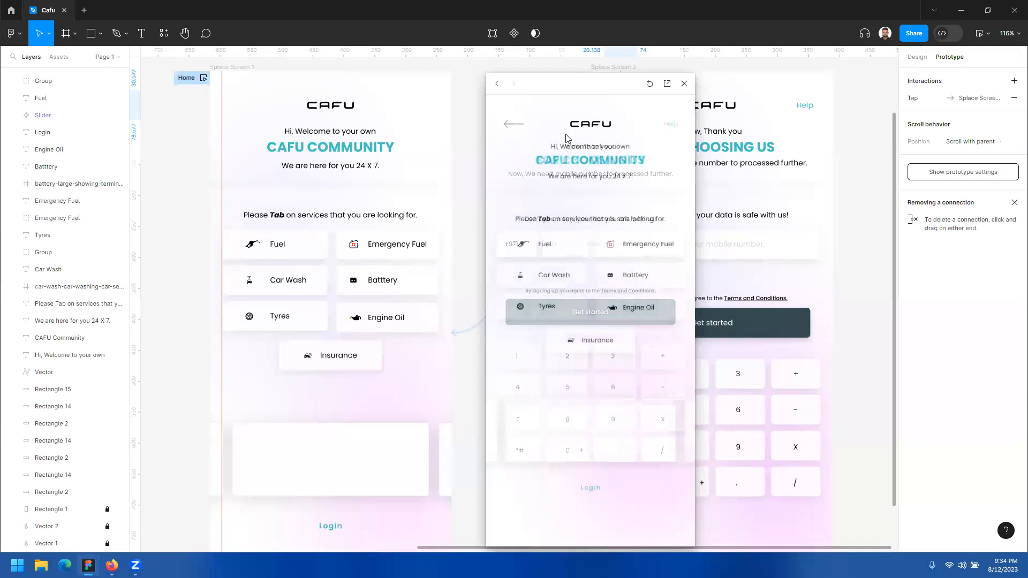
drag(569, 90, 734, 100)
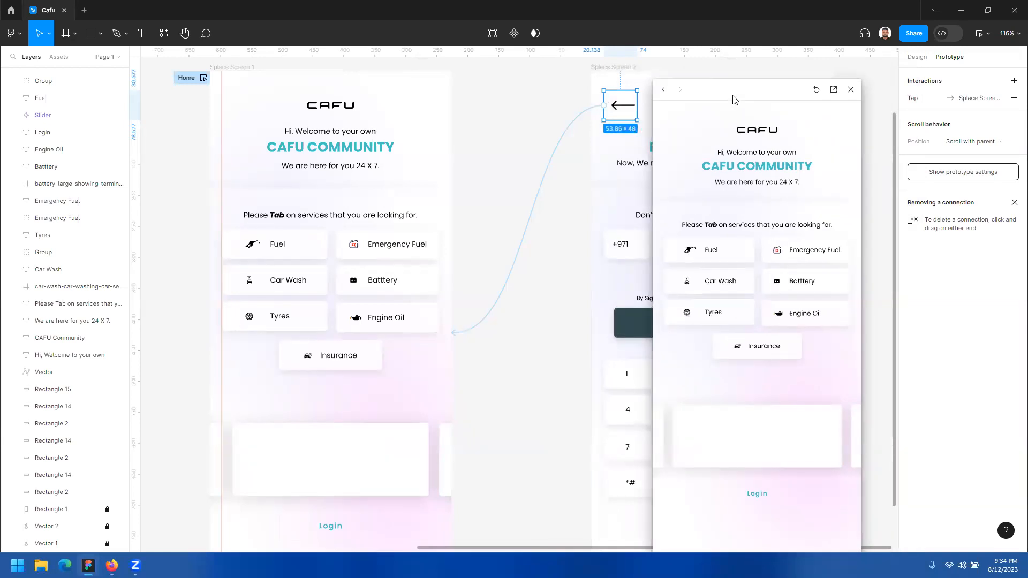
Step: Open the back arrow's connection details and replay the Car Wash and back arrow transitions in the preview
click(533, 210)
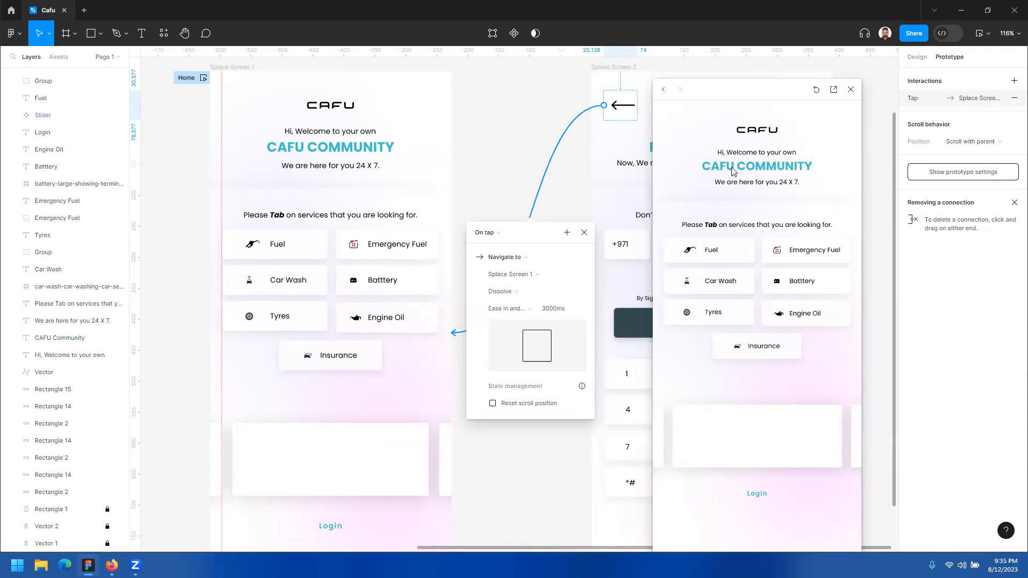
click(750, 280)
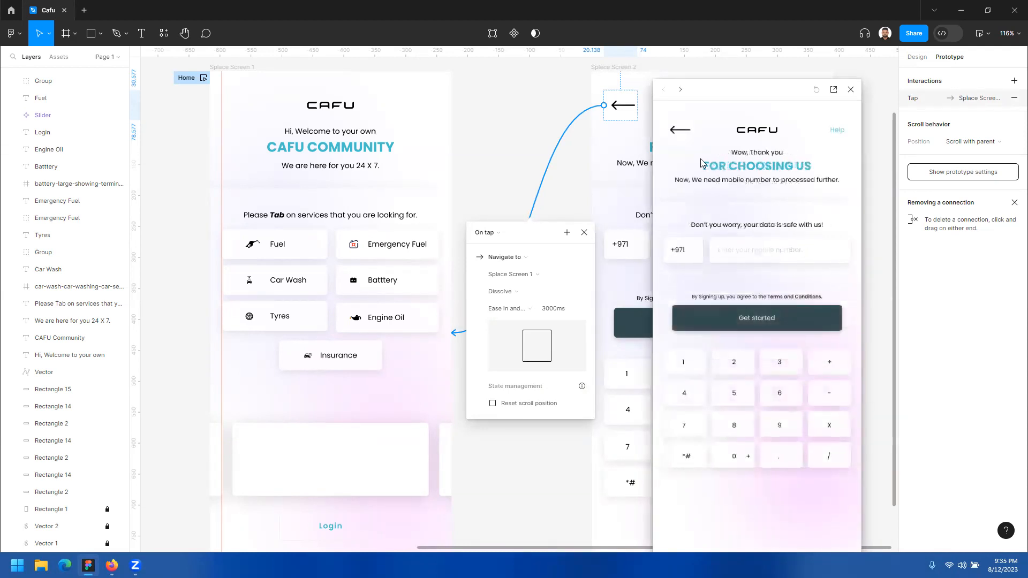
click(684, 134)
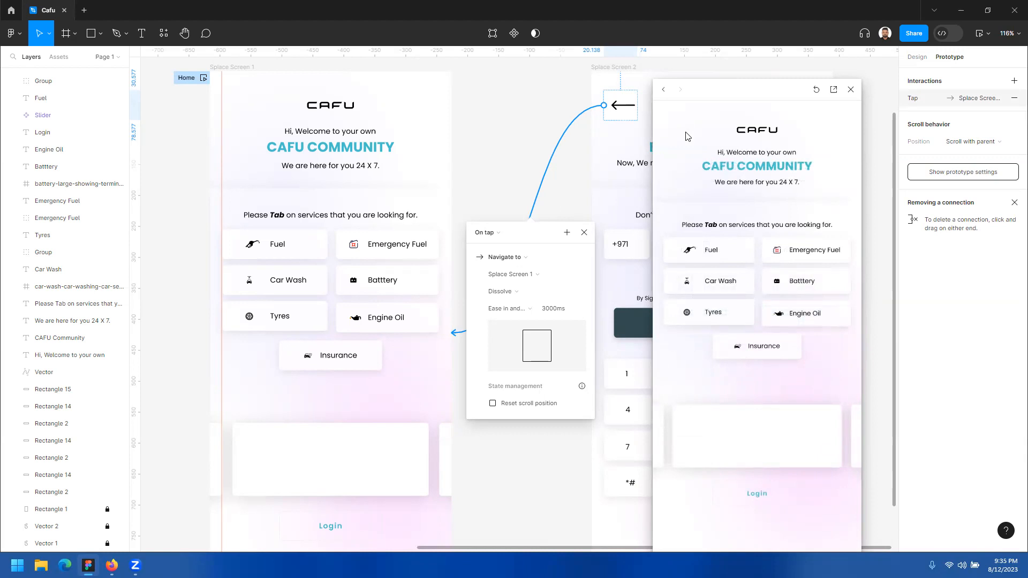
Step: Set the back arrow's Dissolve duration to 300ms and test the back transition in the preview
click(558, 311)
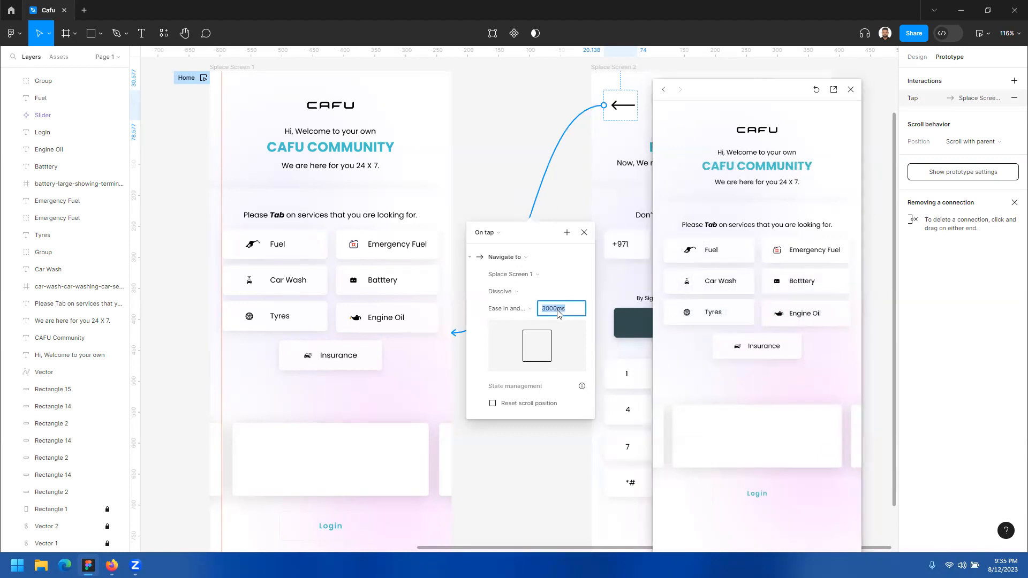
text(2)
text(33)
text(00)
text(ms)
key(Return)
click(746, 288)
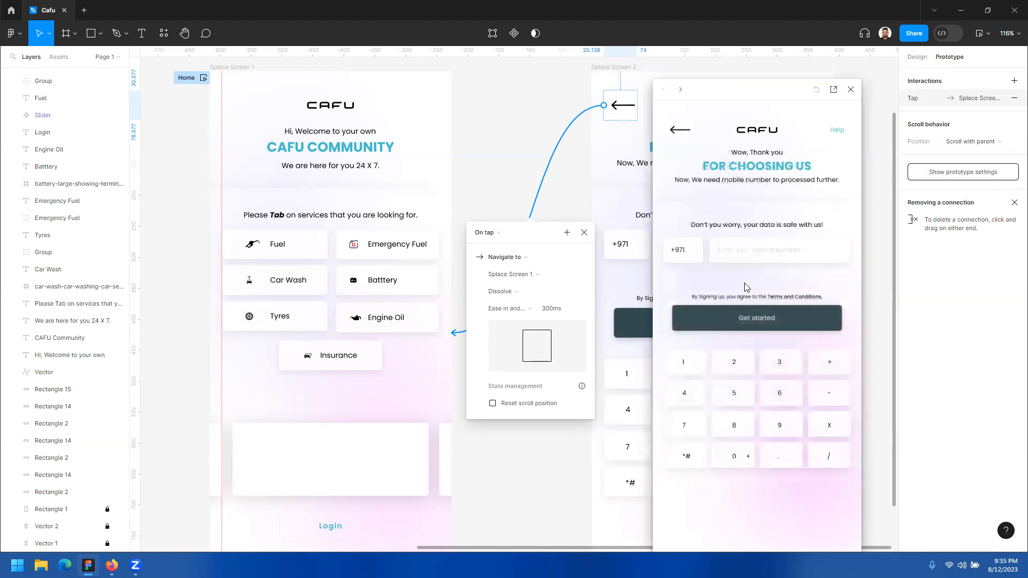
click(684, 128)
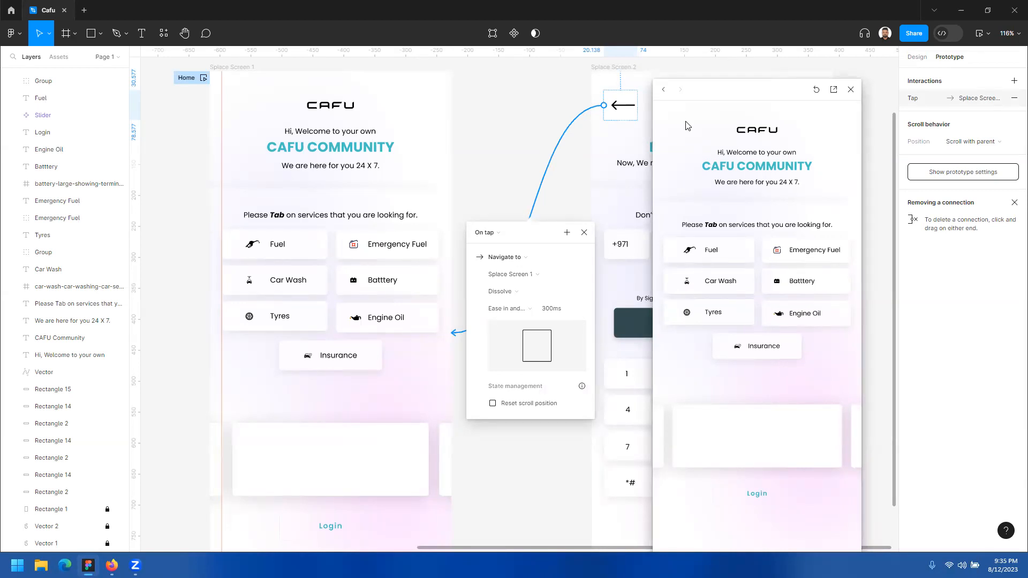
Step: Set the back arrow's Dissolve duration to 250ms, test it in the preview, and dismiss the interaction details
click(563, 311)
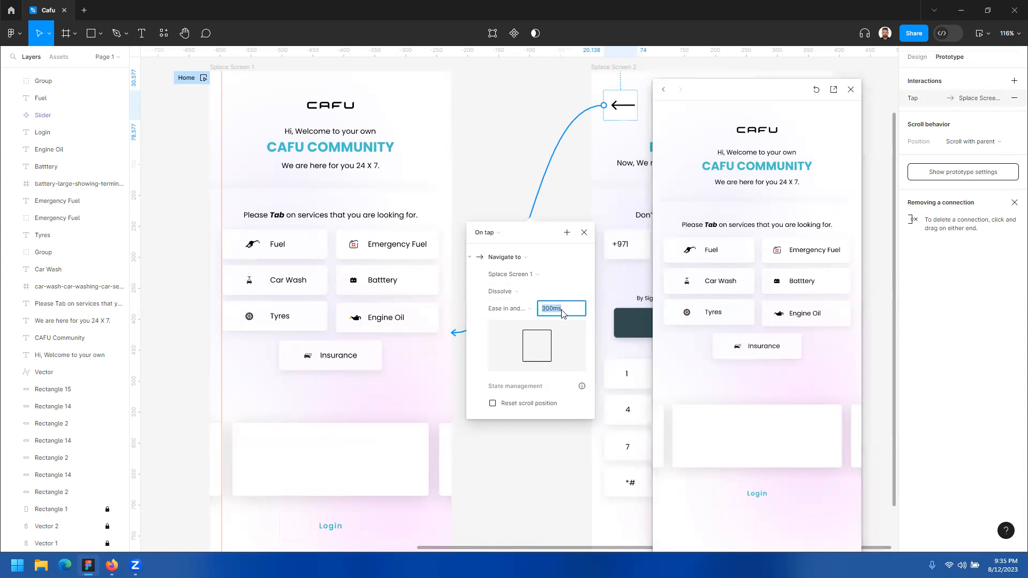
text(250)
click(678, 166)
click(742, 284)
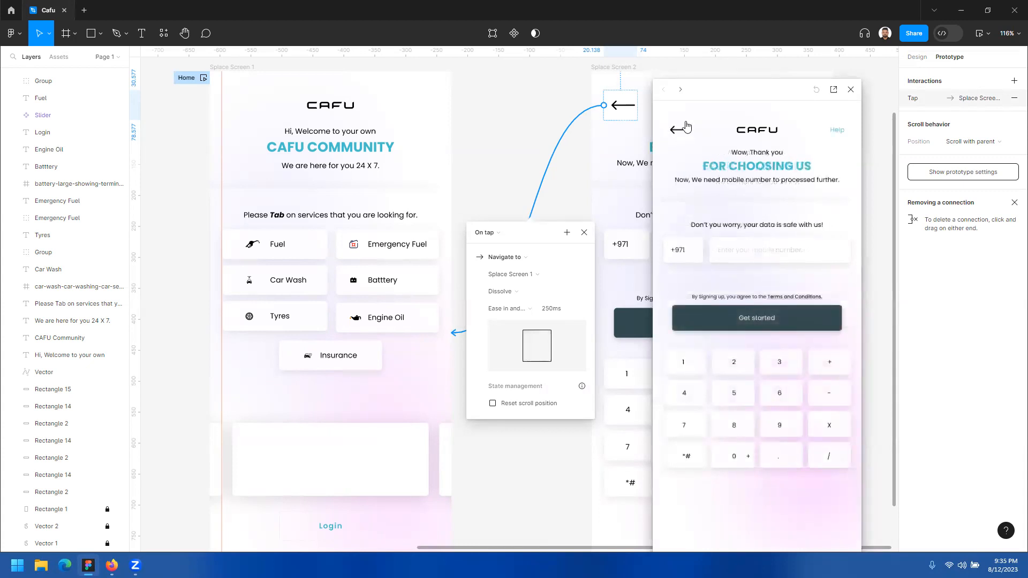
click(688, 126)
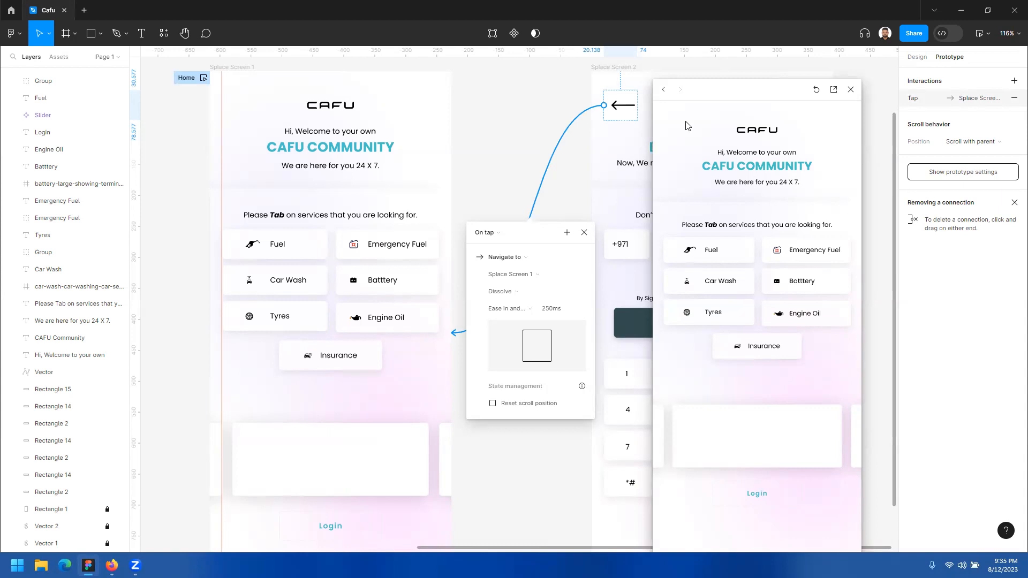
drag(759, 101, 780, 78)
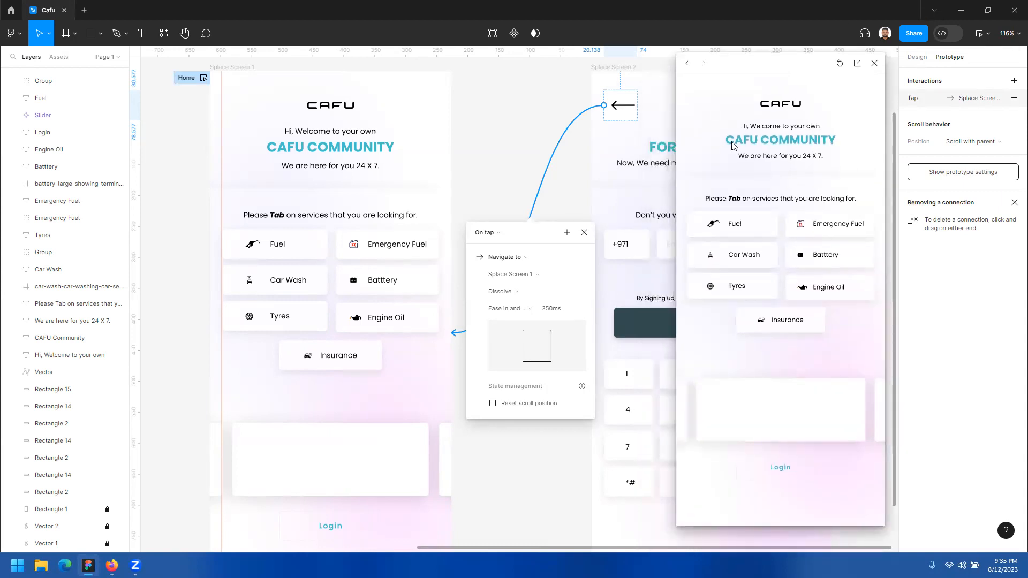
mouse_move(535, 236)
mouse_down()
mouse_move(528, 250)
mouse_move(534, 244)
mouse_up()
click(585, 244)
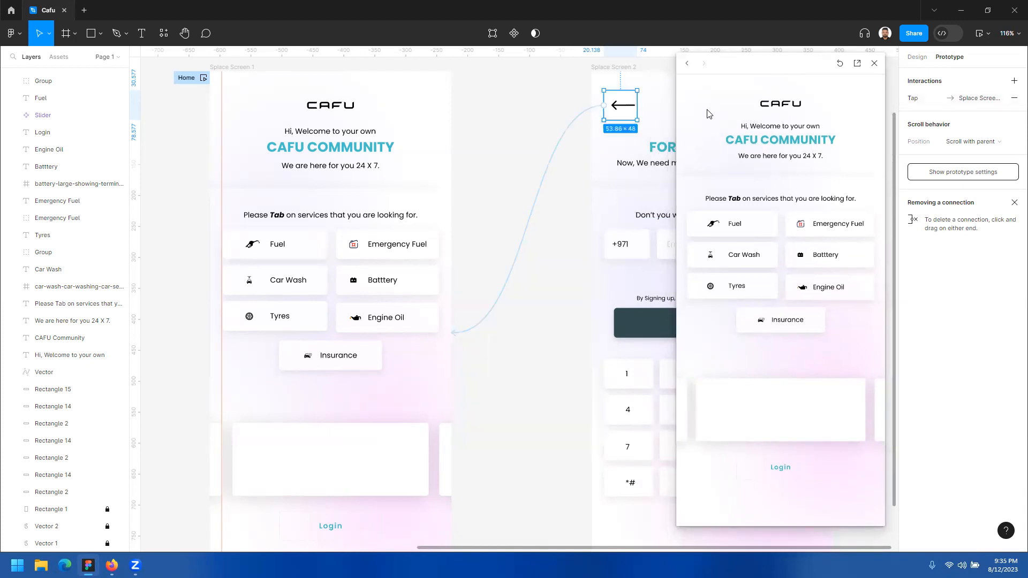
Step: Preview the Fuel button's transition to Splace Screen 2 once more and close the preview
drag(759, 69, 718, 71)
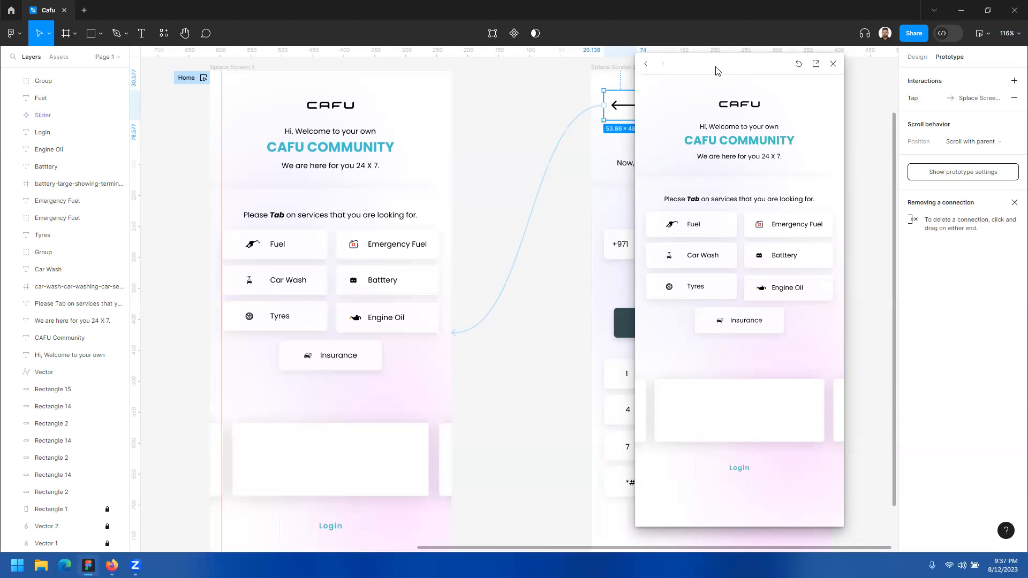
drag(718, 71, 513, 85)
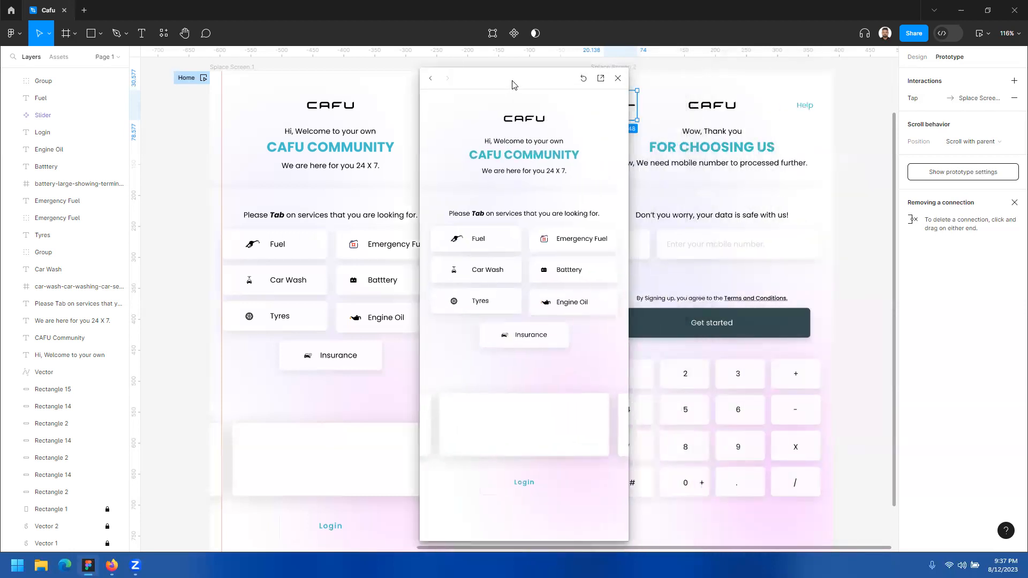
click(510, 244)
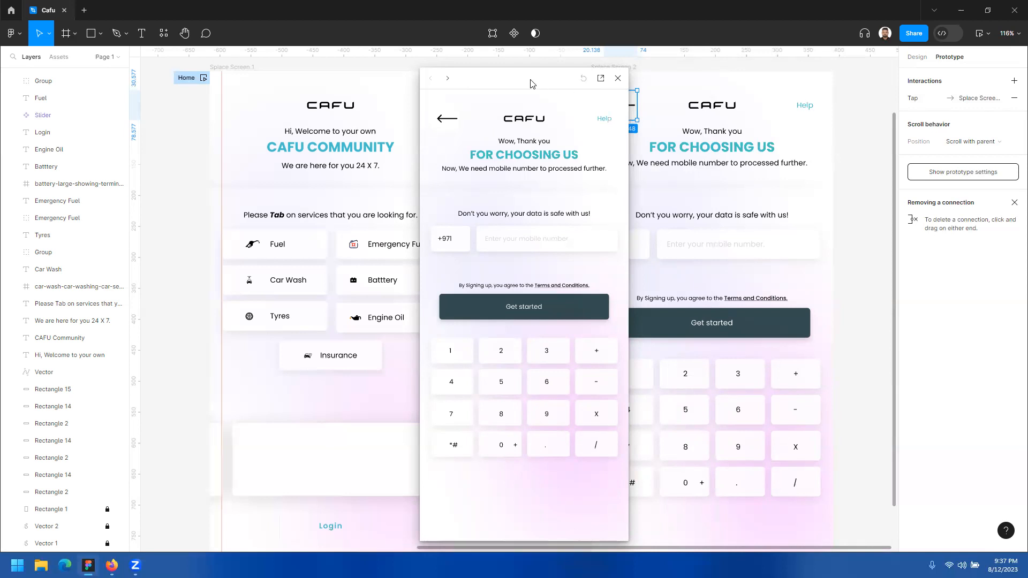
drag(532, 84, 450, 70)
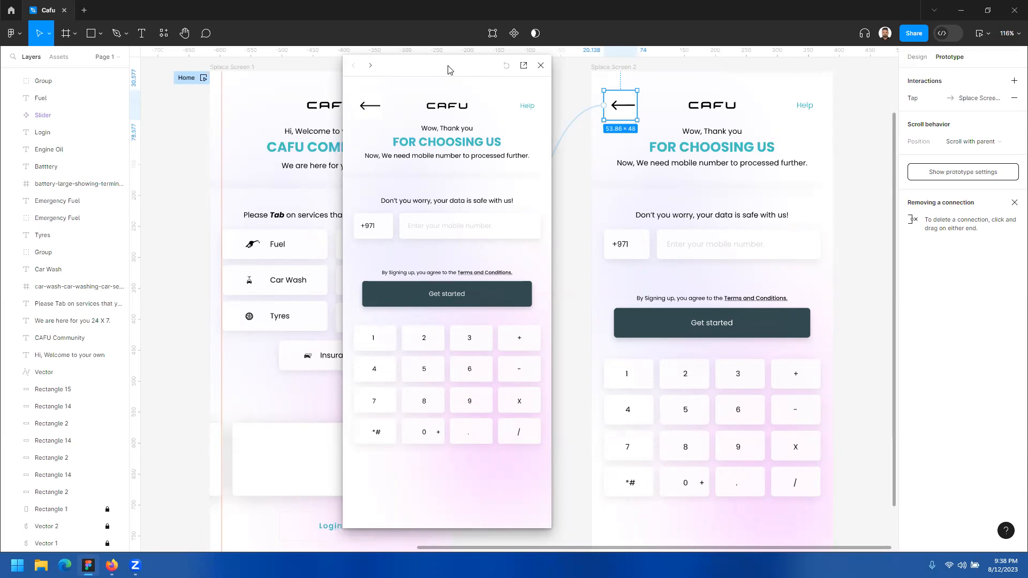
drag(448, 66, 675, 47)
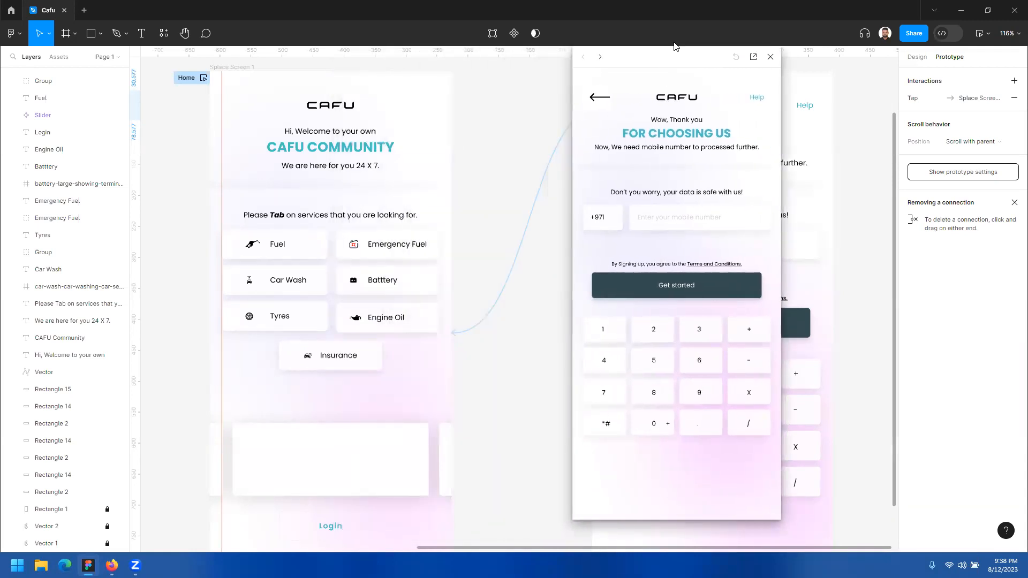
click(771, 58)
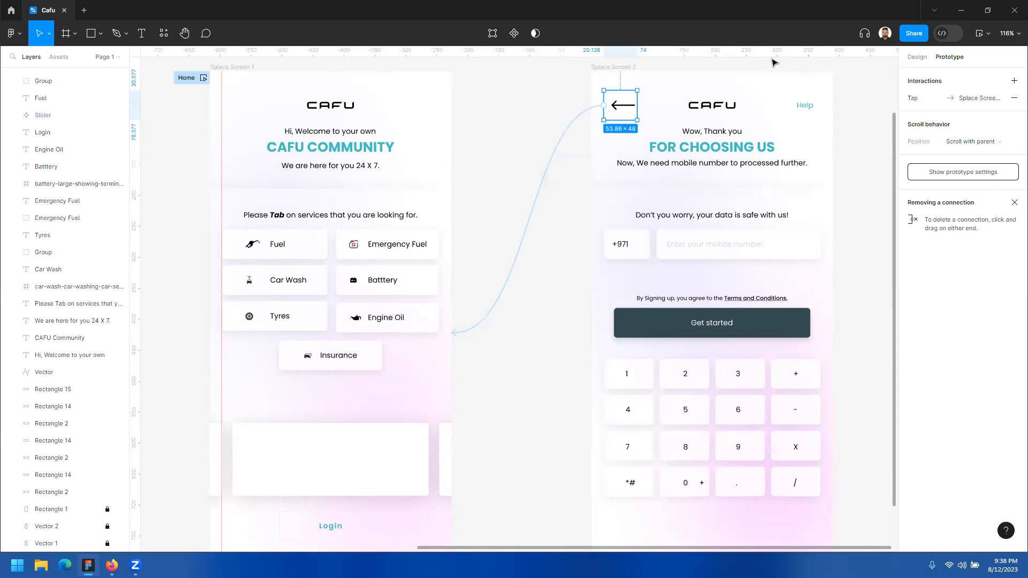